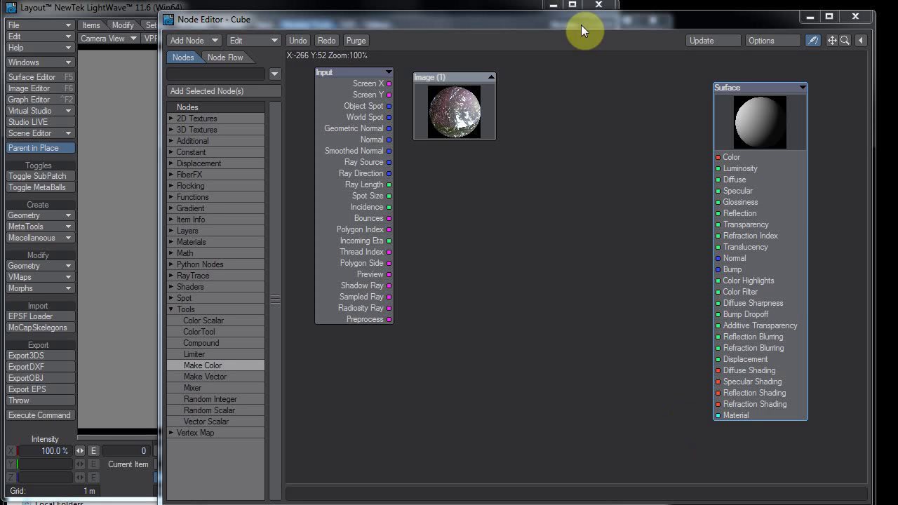
Step: Add a Compound node to the Cube network and place it below the Image node, beside Input
{"action": "left_click_drag", "start_coordinate": [577, 21], "coordinate": [596, 13]}
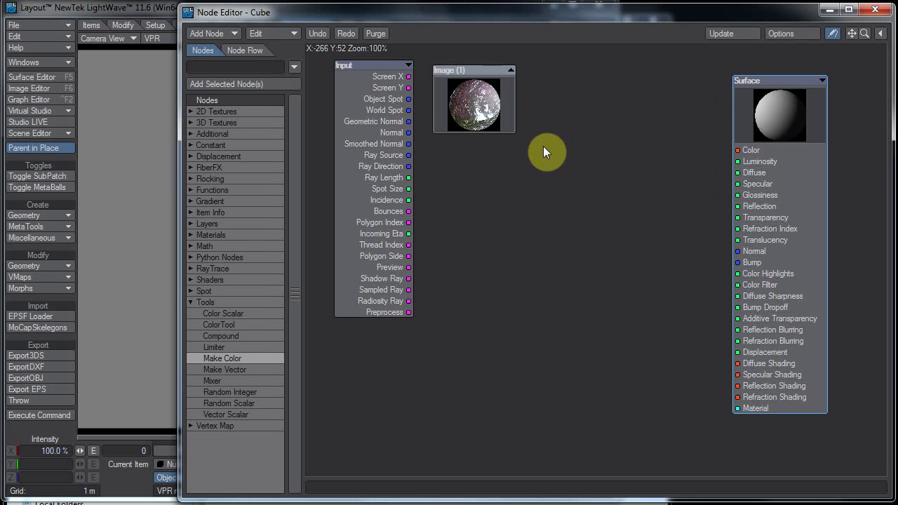
{"action": "left_click", "coordinate": [566, 266]}
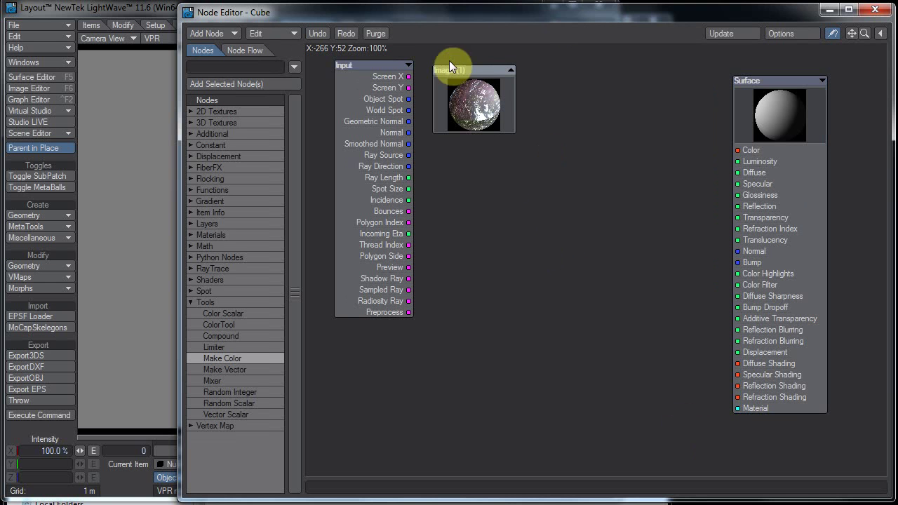
{"action": "double_click", "coordinate": [229, 337]}
{"action": "left_click_drag", "start_coordinate": [617, 225], "coordinate": [580, 286]}
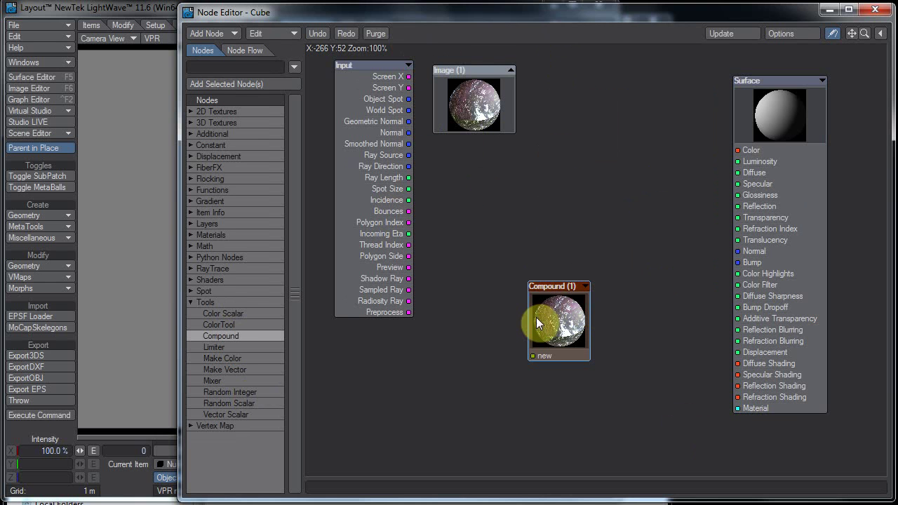
{"action": "left_click_drag", "start_coordinate": [537, 321], "coordinate": [566, 120]}
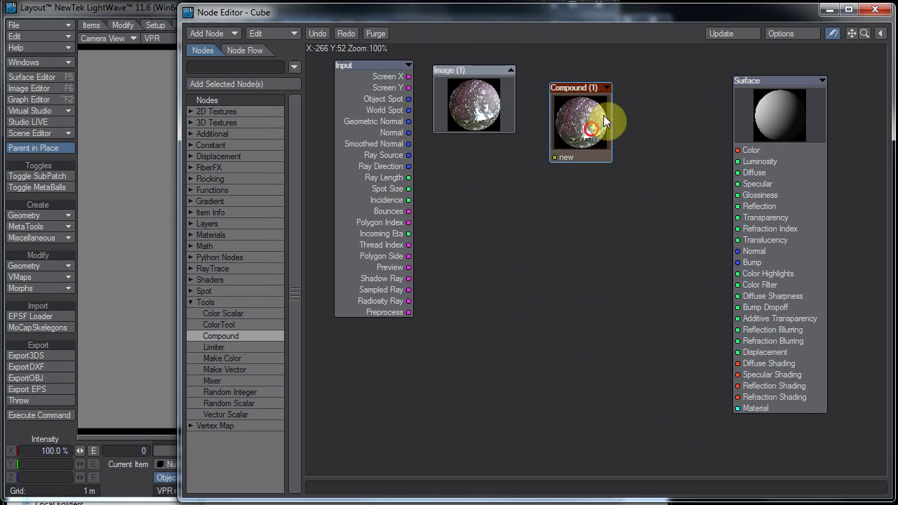
{"action": "left_click_drag", "start_coordinate": [600, 89], "coordinate": [595, 108]}
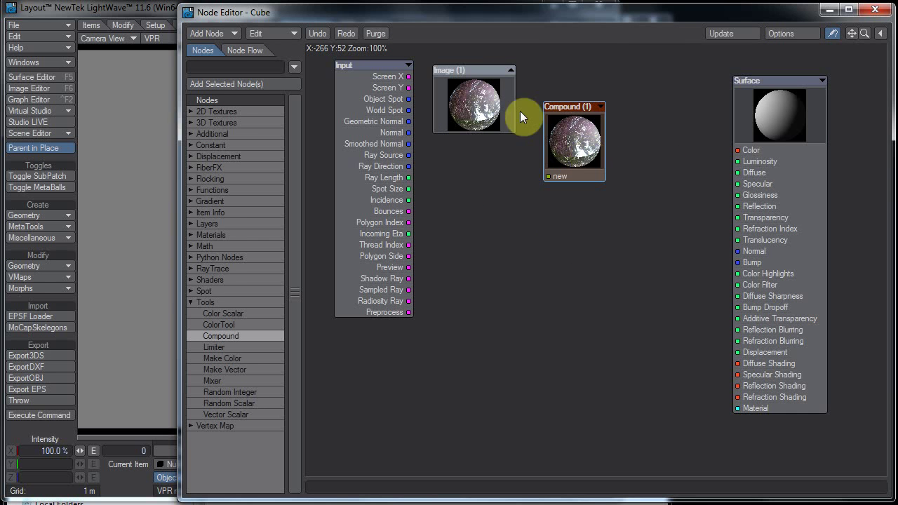
{"action": "left_click_drag", "start_coordinate": [567, 143], "coordinate": [455, 214]}
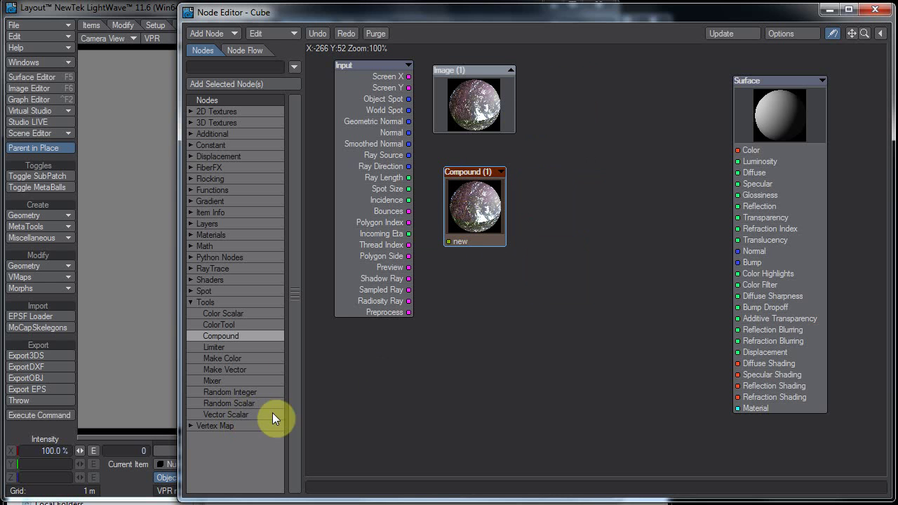
Step: Add Make Vector and Make Color nodes from Tools and pull them apart on the canvas
{"action": "double_click", "coordinate": [234, 369]}
{"action": "double_click", "coordinate": [238, 359]}
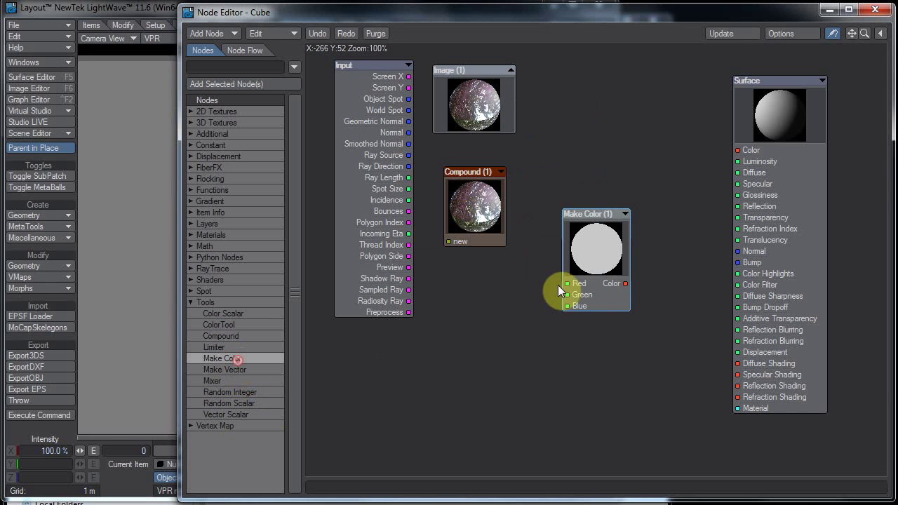
{"action": "left_click_drag", "start_coordinate": [609, 214], "coordinate": [630, 85]}
{"action": "left_click_drag", "start_coordinate": [601, 255], "coordinate": [627, 245]}
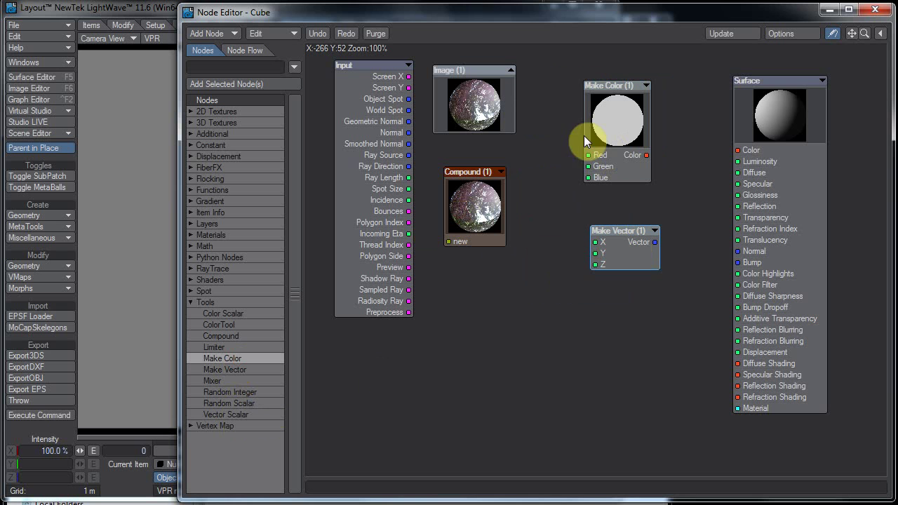
{"action": "left_click_drag", "start_coordinate": [598, 159], "coordinate": [616, 180]}
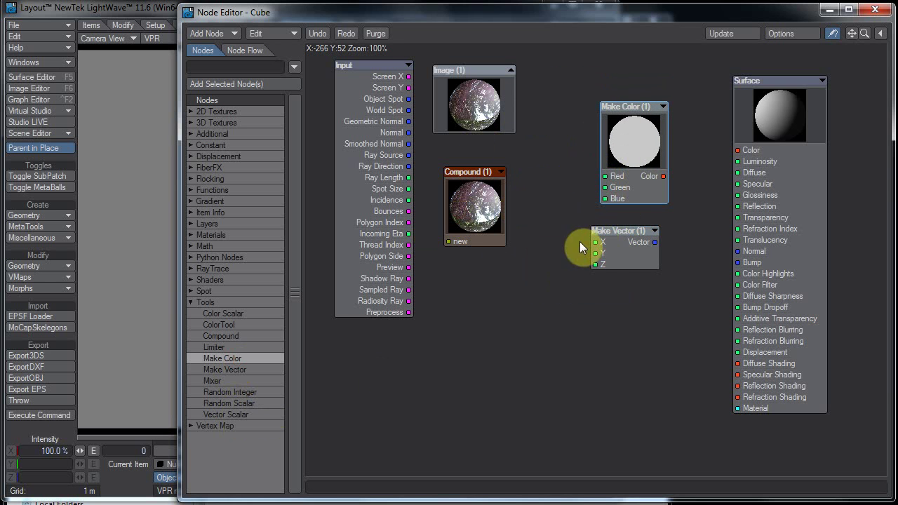
Step: Arrange the Make Color and Make Vector nodes to the left of the Surface node
{"action": "left_click_drag", "start_coordinate": [655, 243], "coordinate": [735, 241]}
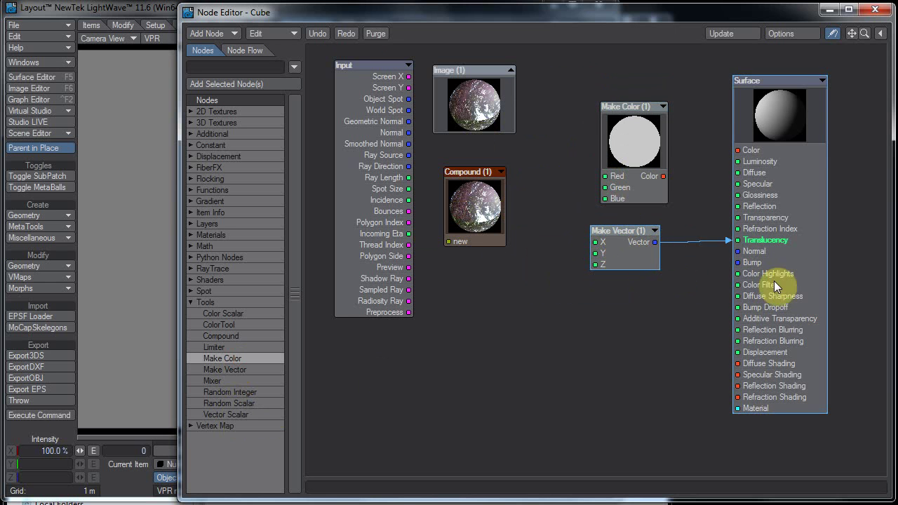
{"action": "left_click_drag", "start_coordinate": [637, 176], "coordinate": [618, 166]}
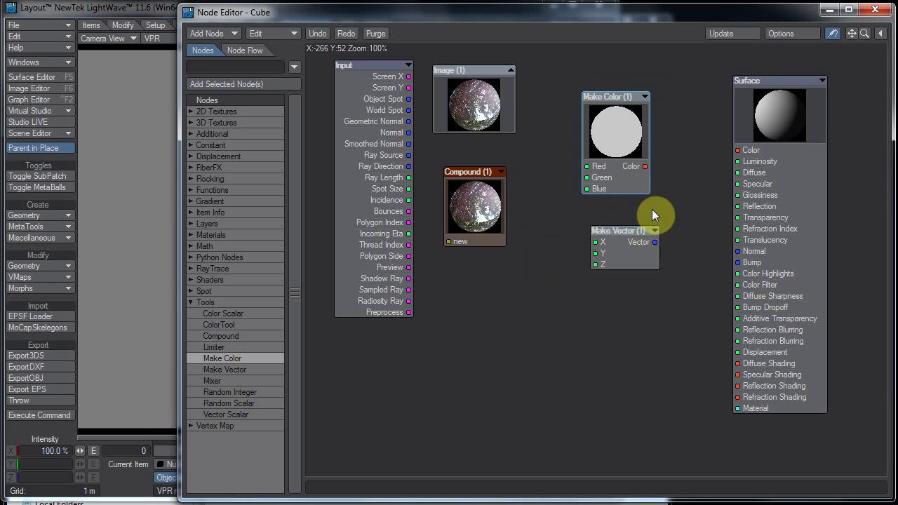
{"action": "left_click_drag", "start_coordinate": [676, 248], "coordinate": [658, 243]}
{"action": "mouse_move", "coordinate": [644, 167]}
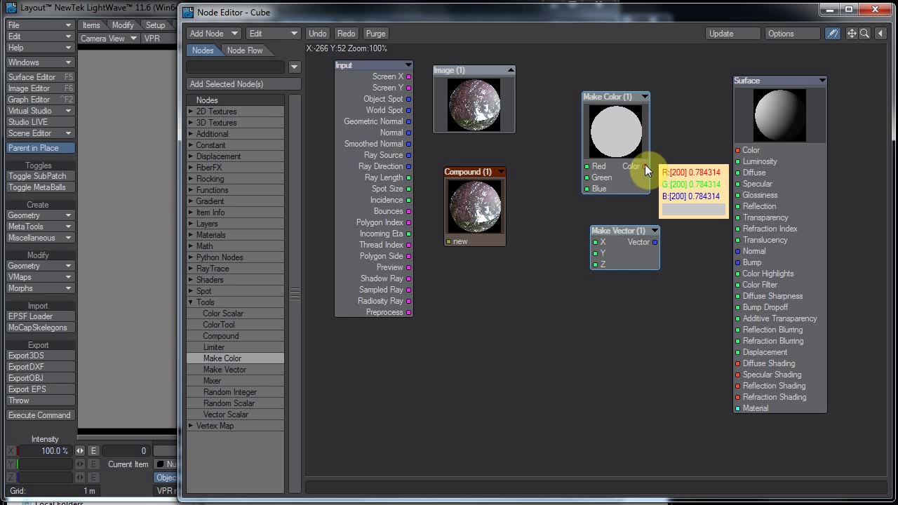
{"action": "mouse_move", "coordinate": [653, 244]}
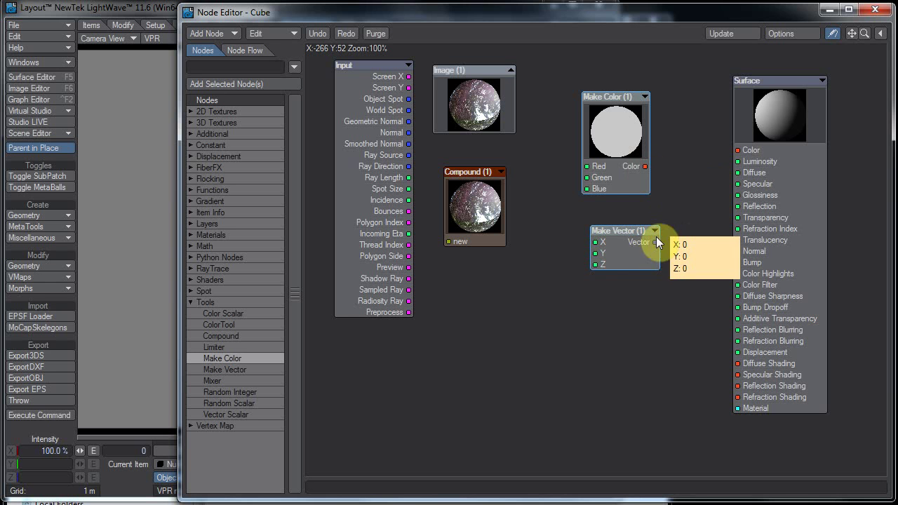
{"action": "left_click_drag", "start_coordinate": [646, 166], "coordinate": [695, 168]}
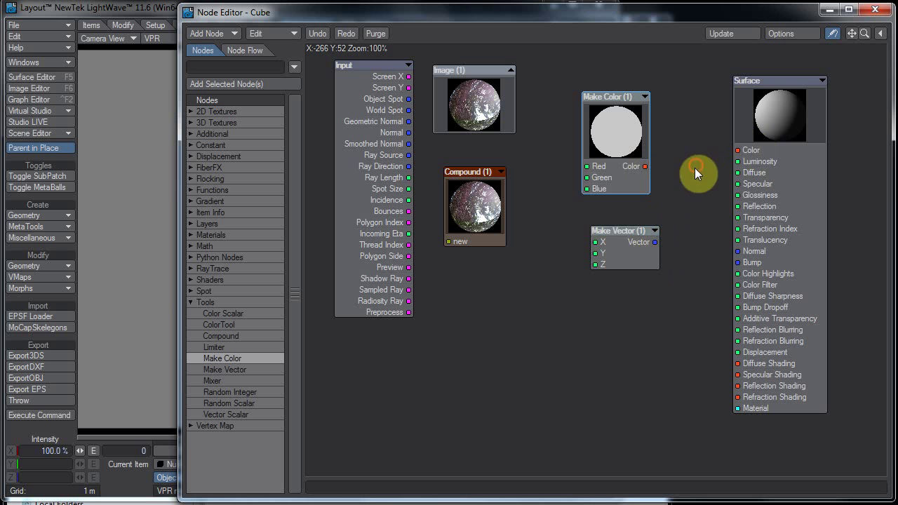
{"action": "left_click_drag", "start_coordinate": [615, 184], "coordinate": [644, 169]}
{"action": "left_click_drag", "start_coordinate": [627, 263], "coordinate": [649, 246]}
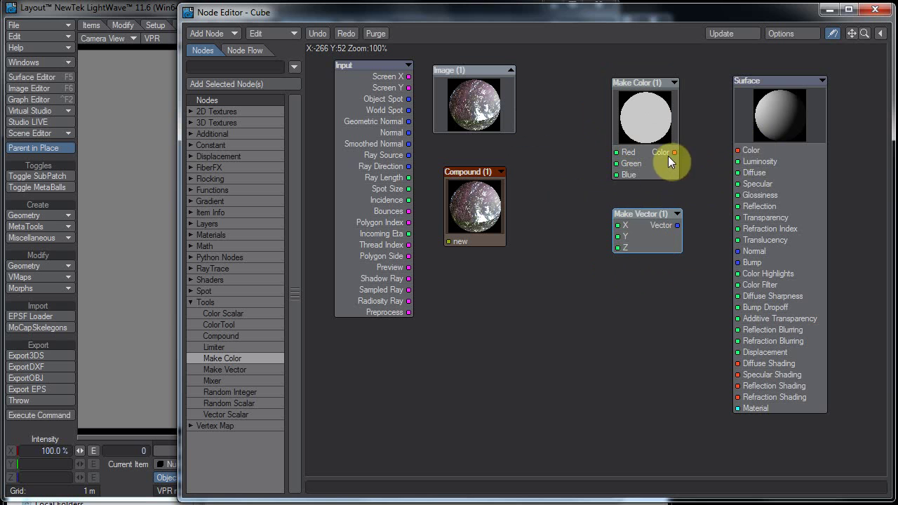
{"action": "mouse_move", "coordinate": [677, 151]}
Step: Add a Vector Scalar node and place it beside the Make Vector node
{"action": "left_click", "coordinate": [224, 414]}
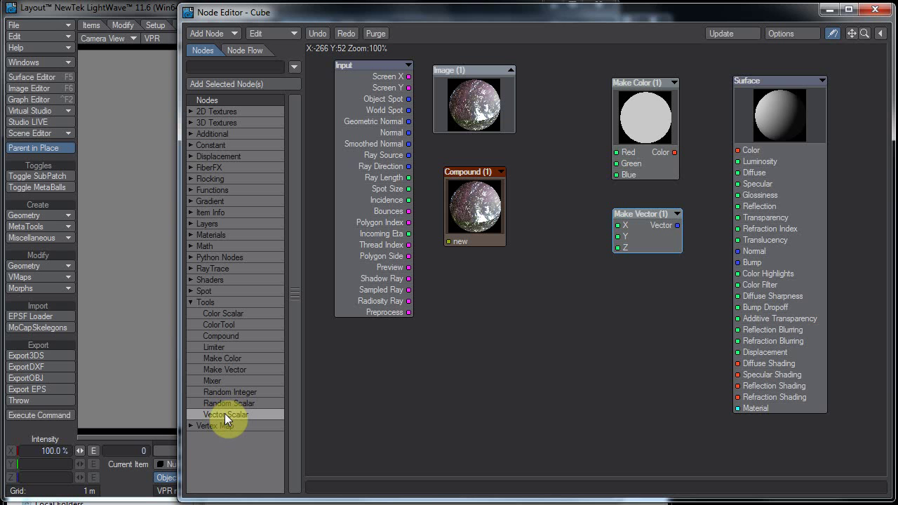
{"action": "double_click", "coordinate": [225, 414]}
{"action": "left_click_drag", "start_coordinate": [610, 262], "coordinate": [553, 287]}
{"action": "left_click", "coordinate": [481, 287]}
{"action": "left_click_drag", "start_coordinate": [496, 293], "coordinate": [543, 288]}
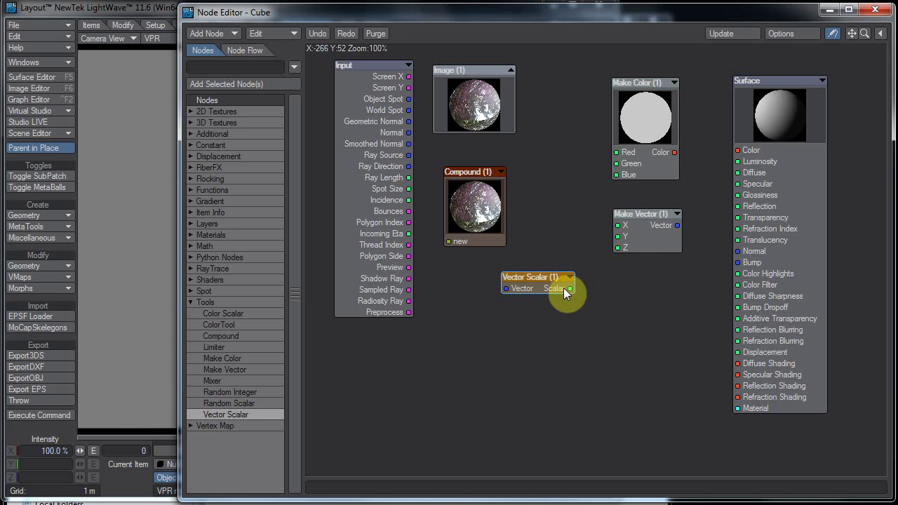
{"action": "mouse_move", "coordinate": [571, 288]}
{"action": "left_click_drag", "start_coordinate": [542, 279], "coordinate": [567, 205]}
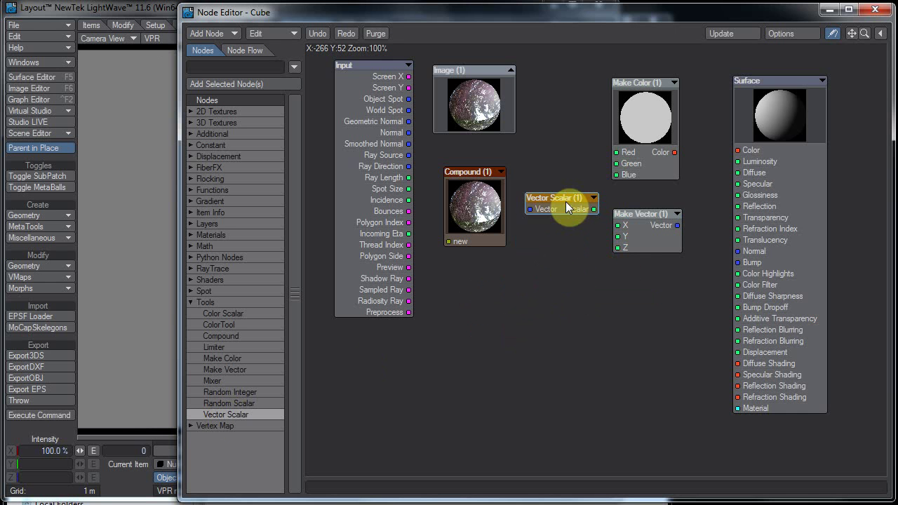
Step: Expand the Image node and rearrange the Image, Vector Scalar, Compound and Input nodes
{"action": "left_click", "coordinate": [510, 70]}
{"action": "left_click_drag", "start_coordinate": [491, 111], "coordinate": [463, 94]}
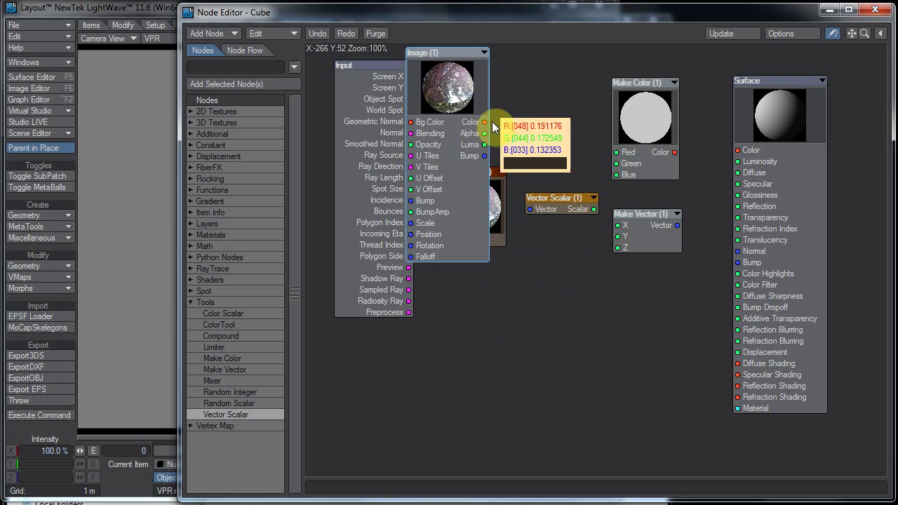
{"action": "left_click_drag", "start_coordinate": [545, 213], "coordinate": [538, 195]}
{"action": "left_click_drag", "start_coordinate": [468, 223], "coordinate": [441, 336]}
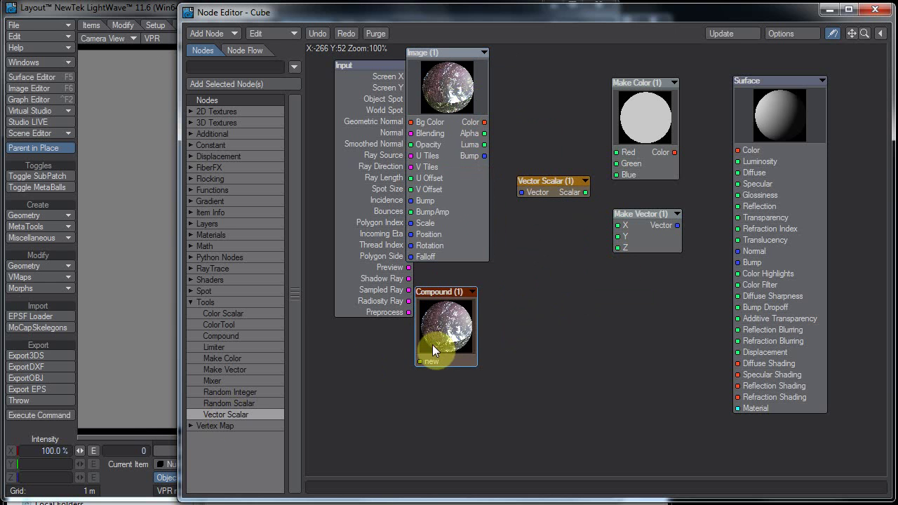
{"action": "left_click_drag", "start_coordinate": [382, 267], "coordinate": [360, 268]}
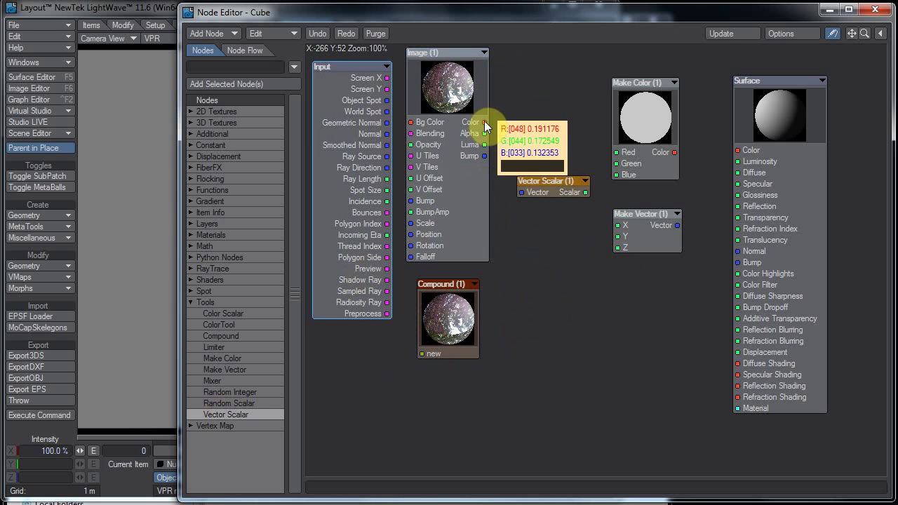
Step: Wire Image Color into Vector Scalar's Vector input and its Scalar into Make Vector X
{"action": "left_click_drag", "start_coordinate": [491, 122], "coordinate": [544, 195]}
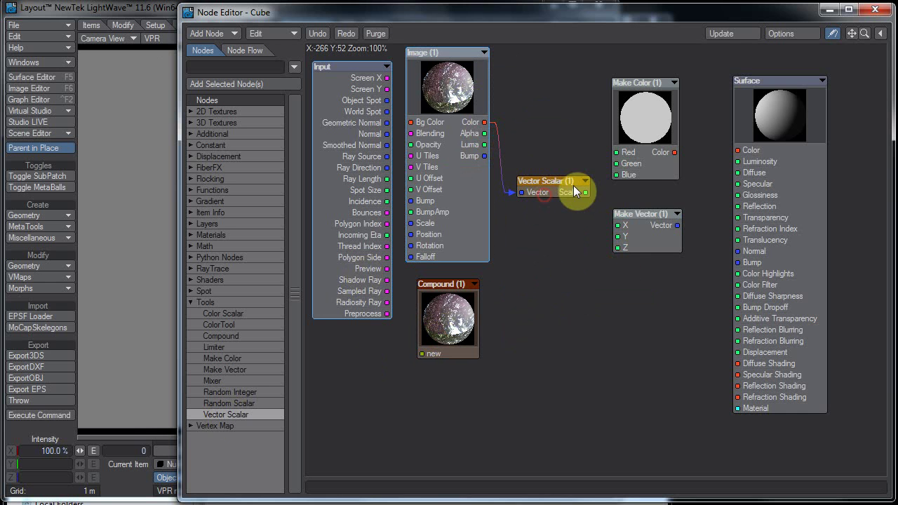
{"action": "left_click_drag", "start_coordinate": [650, 170], "coordinate": [617, 195]}
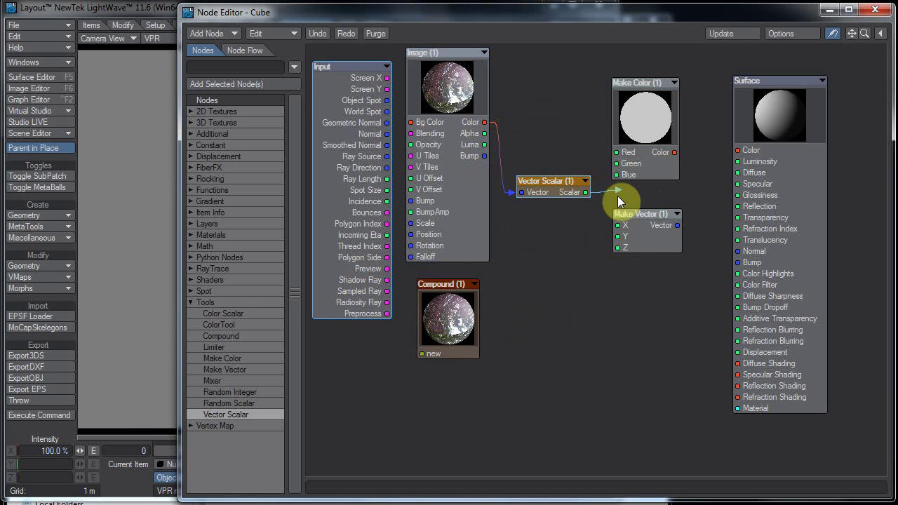
{"action": "left_click_drag", "start_coordinate": [627, 231], "coordinate": [626, 228]}
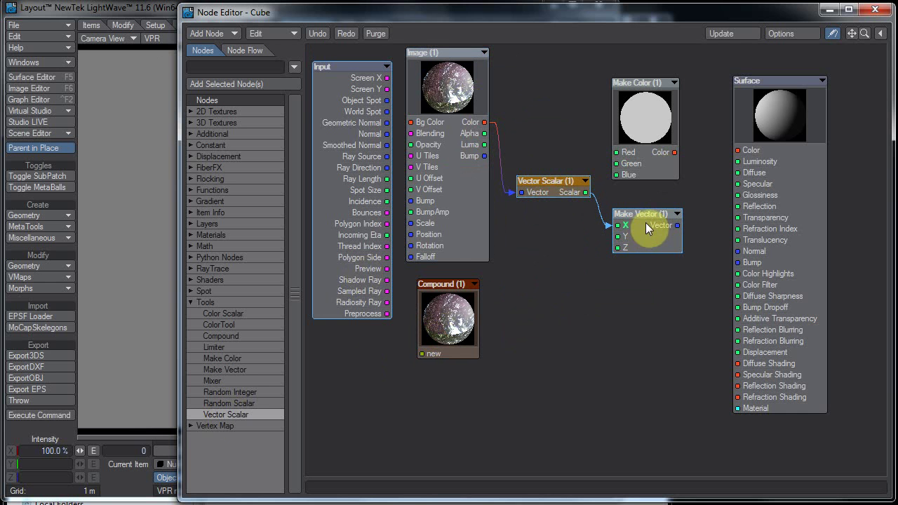
Step: Set the Vector Scalar node's Mode to Y Channel
{"action": "double_click", "coordinate": [559, 188]}
{"action": "left_click", "coordinate": [697, 286]}
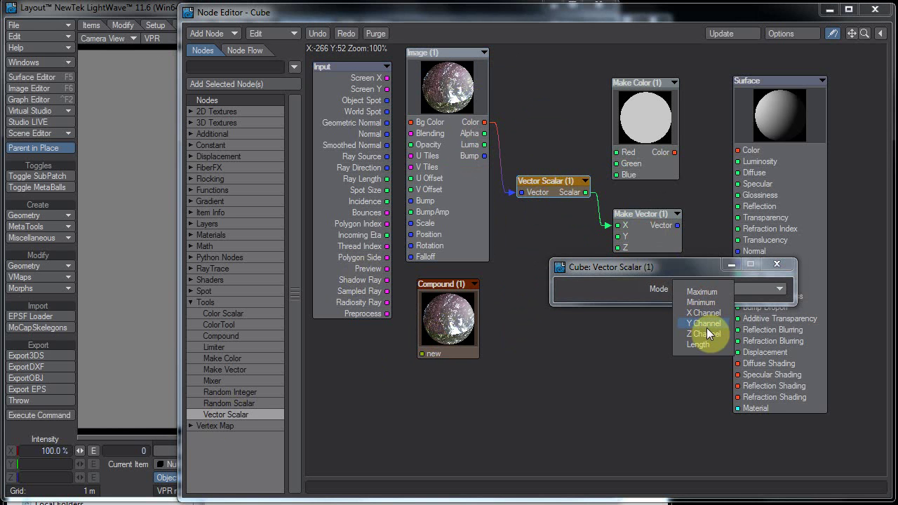
{"action": "left_click", "coordinate": [704, 323]}
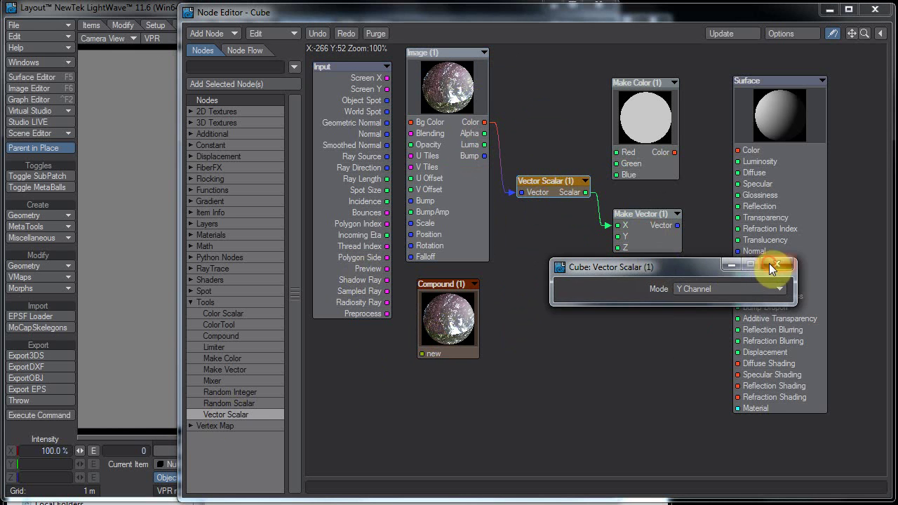
{"action": "left_click", "coordinate": [769, 264]}
{"action": "left_click_drag", "start_coordinate": [554, 189], "coordinate": [550, 181]}
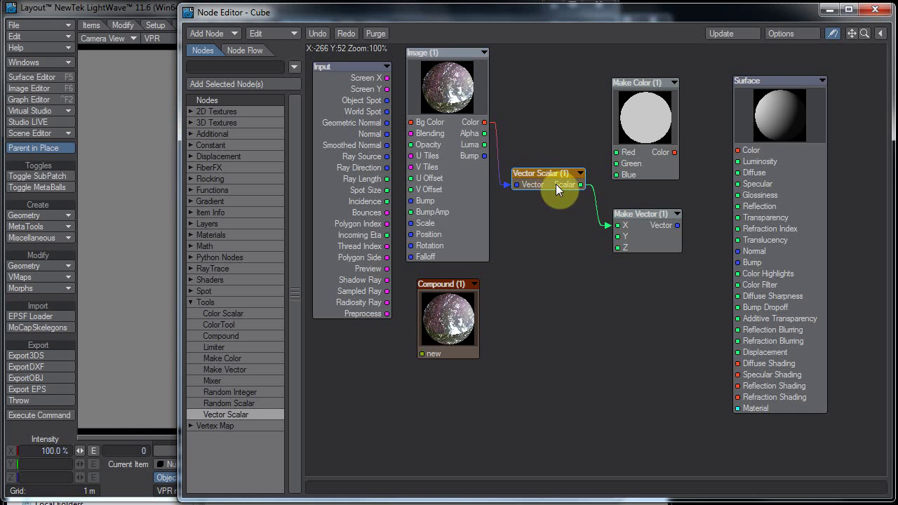
Step: Duplicate Vector Scalar as (2), feed it Image Color, set its channel, and wire it to Make Vector Y
{"action": "key", "text": "ctrl+c"}
{"action": "key", "text": "ctrl+v"}
{"action": "left_click_drag", "start_coordinate": [567, 252], "coordinate": [513, 211]}
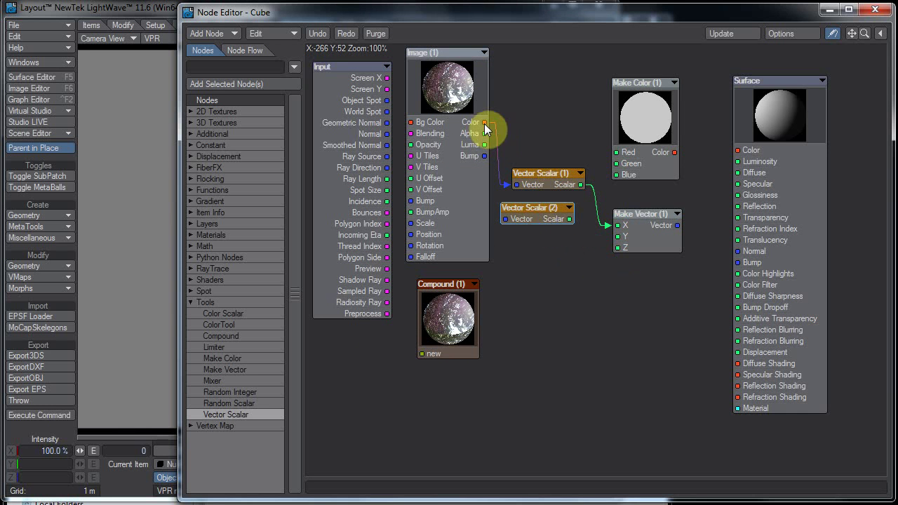
{"action": "left_click_drag", "start_coordinate": [485, 122], "coordinate": [533, 213]}
{"action": "double_click", "coordinate": [535, 212]}
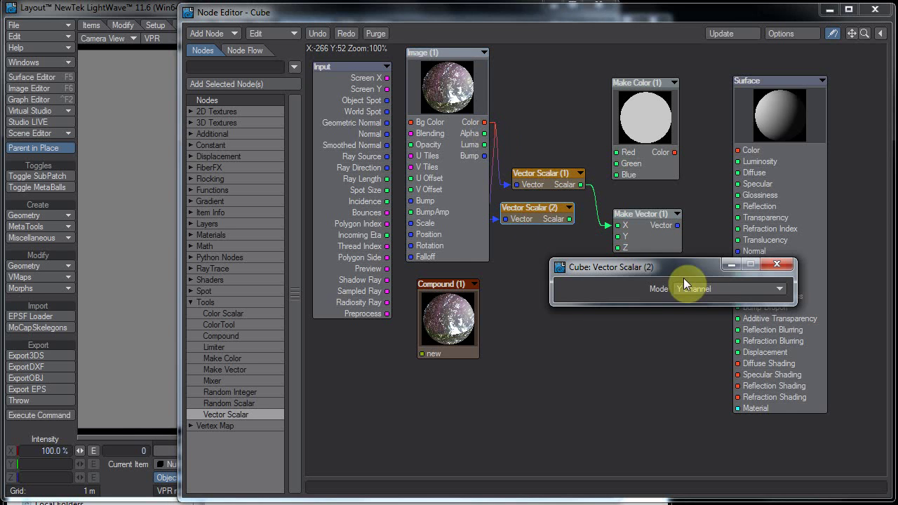
{"action": "left_click", "coordinate": [705, 289]}
{"action": "left_click", "coordinate": [704, 300]}
{"action": "left_click", "coordinate": [775, 265]}
{"action": "left_click_drag", "start_coordinate": [570, 219], "coordinate": [618, 237]}
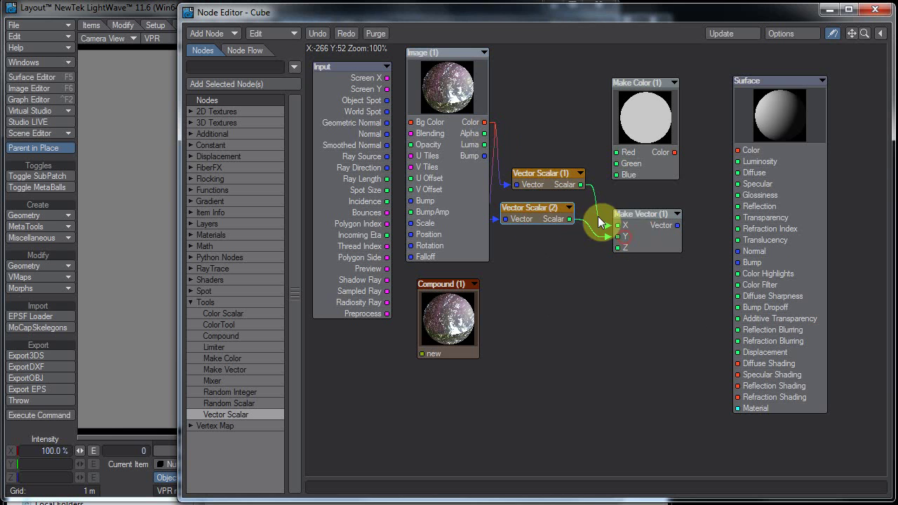
Step: Duplicate it again as Vector Scalar (3) and set the channel it extracts
{"action": "key", "text": "ctrl+c"}
{"action": "key", "text": "ctrl+v"}
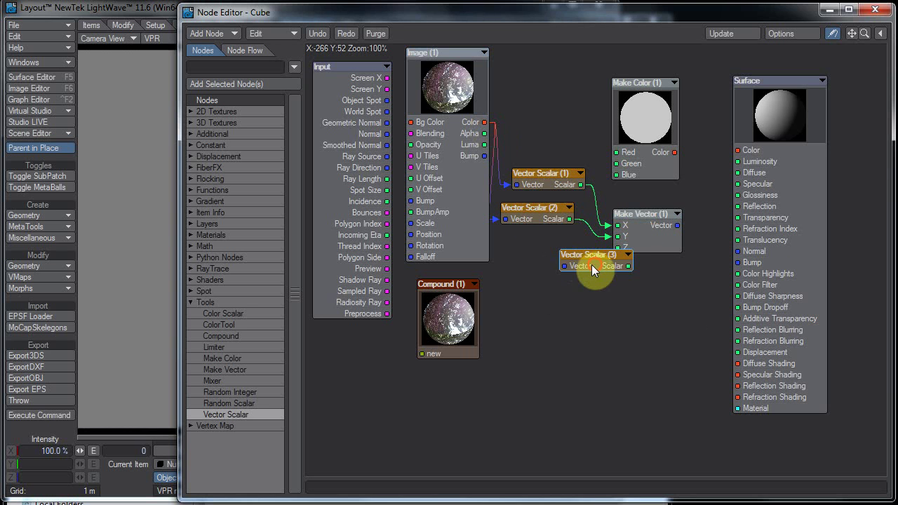
{"action": "left_click_drag", "start_coordinate": [591, 264], "coordinate": [552, 252]}
{"action": "double_click", "coordinate": [557, 253]}
{"action": "left_click", "coordinate": [689, 286]}
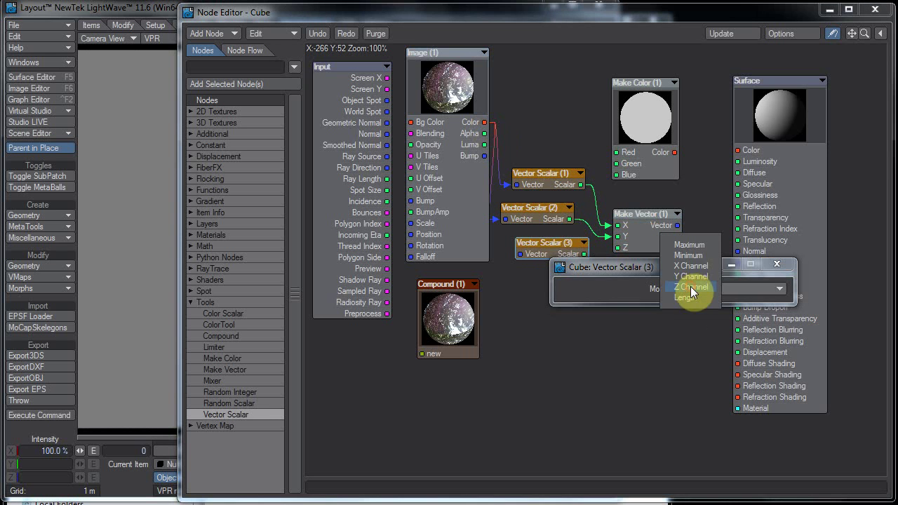
{"action": "left_click", "coordinate": [695, 262]}
{"action": "left_click", "coordinate": [780, 267]}
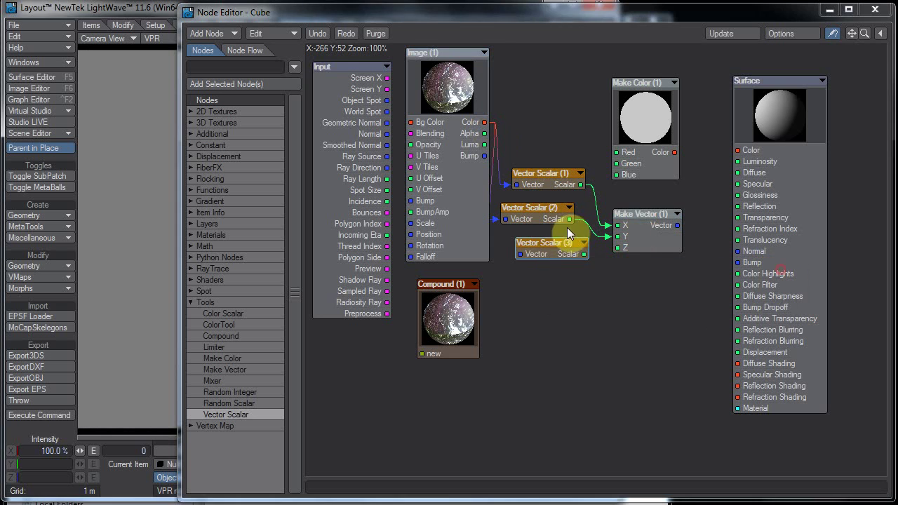
Step: Wire Make Vector into Diffuse Shading and Vector Scalar (3) into Make Vector Z
{"action": "left_click_drag", "start_coordinate": [472, 211], "coordinate": [618, 236]}
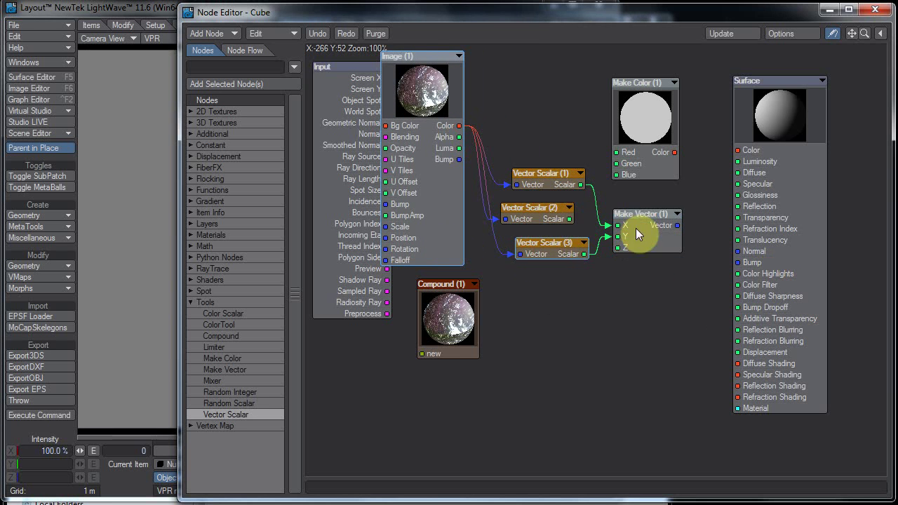
{"action": "left_click_drag", "start_coordinate": [676, 227], "coordinate": [749, 356]}
{"action": "mouse_move", "coordinate": [608, 238]}
{"action": "left_mouse_down"}
{"action": "mouse_move", "coordinate": [613, 256]}
{"action": "mouse_move", "coordinate": [627, 246]}
{"action": "mouse_move", "coordinate": [618, 247]}
{"action": "left_mouse_up"}
{"action": "left_click_drag", "start_coordinate": [569, 219], "coordinate": [618, 236]}
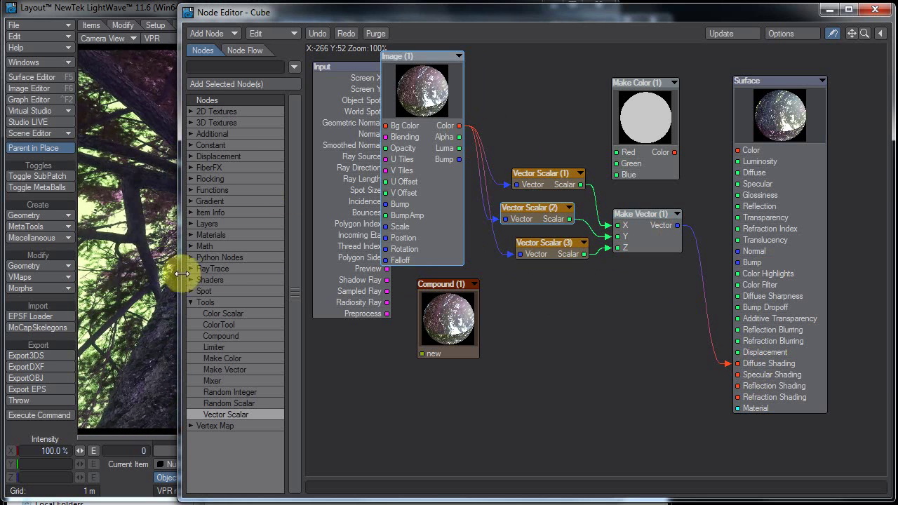
Step: Narrow the Node Editor to reveal the viewport and realign the three Vector Scalar nodes
{"action": "left_click_drag", "start_coordinate": [181, 273], "coordinate": [308, 274]}
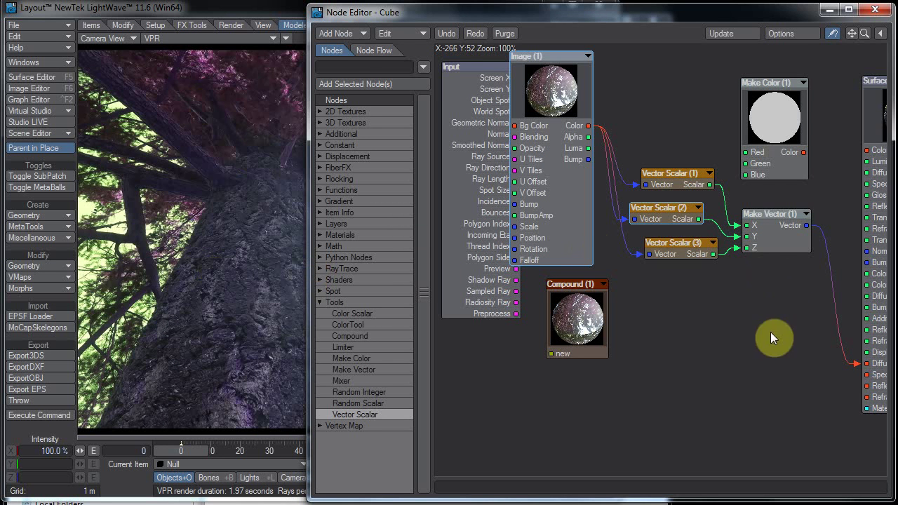
{"action": "left_click_drag", "start_coordinate": [708, 244], "coordinate": [694, 263]}
{"action": "left_click_drag", "start_coordinate": [684, 177], "coordinate": [675, 179]}
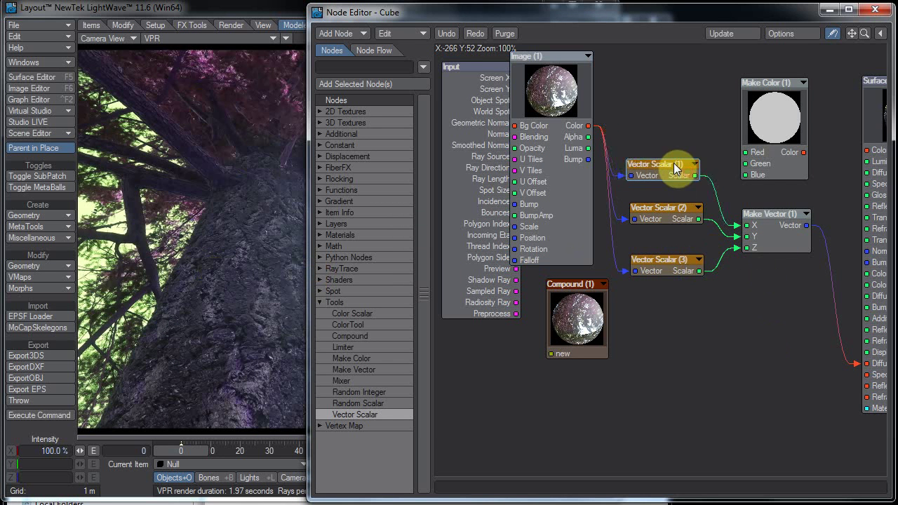
{"action": "left_click_drag", "start_coordinate": [634, 117], "coordinate": [705, 347]}
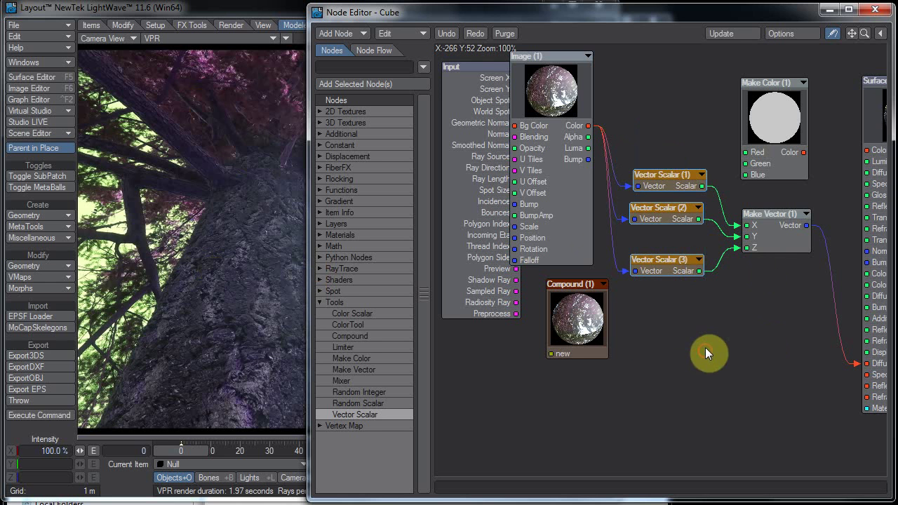
{"action": "left_click_drag", "start_coordinate": [620, 181], "coordinate": [637, 186]}
Step: Move the Compound node up between the Image and Make Color nodes
{"action": "left_click_drag", "start_coordinate": [579, 341], "coordinate": [664, 130]}
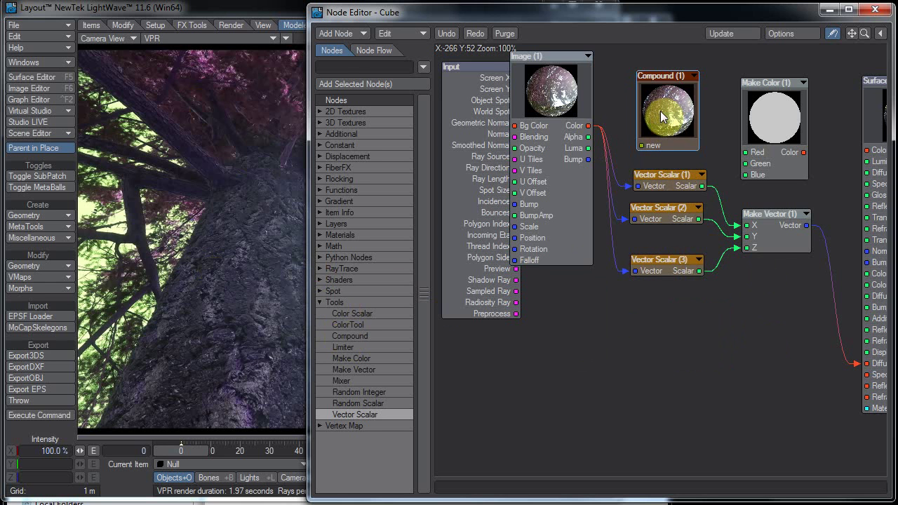
{"action": "left_click_drag", "start_coordinate": [661, 111], "coordinate": [666, 106]}
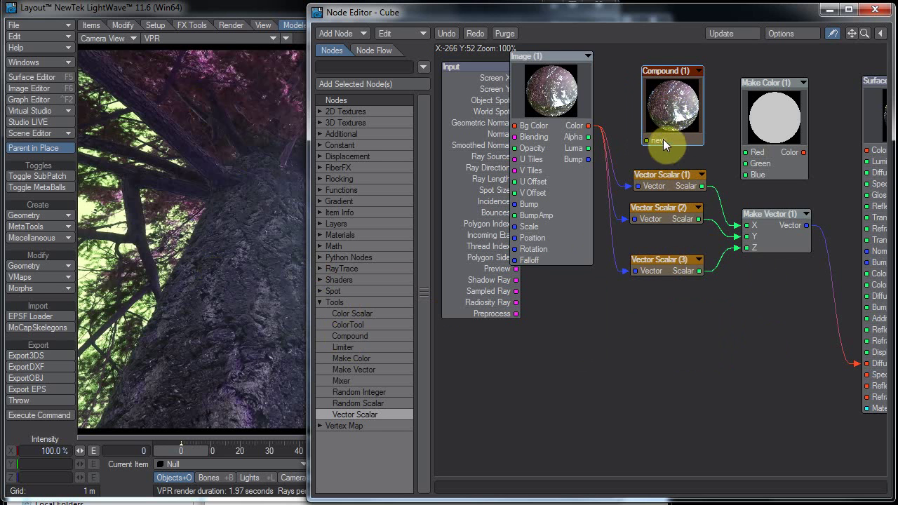
{"action": "mouse_move", "coordinate": [654, 141]}
{"action": "left_mouse_down"}
{"action": "mouse_move", "coordinate": [672, 126]}
{"action": "mouse_move", "coordinate": [654, 126]}
{"action": "mouse_move", "coordinate": [653, 141]}
{"action": "mouse_move", "coordinate": [663, 136]}
{"action": "left_mouse_up"}
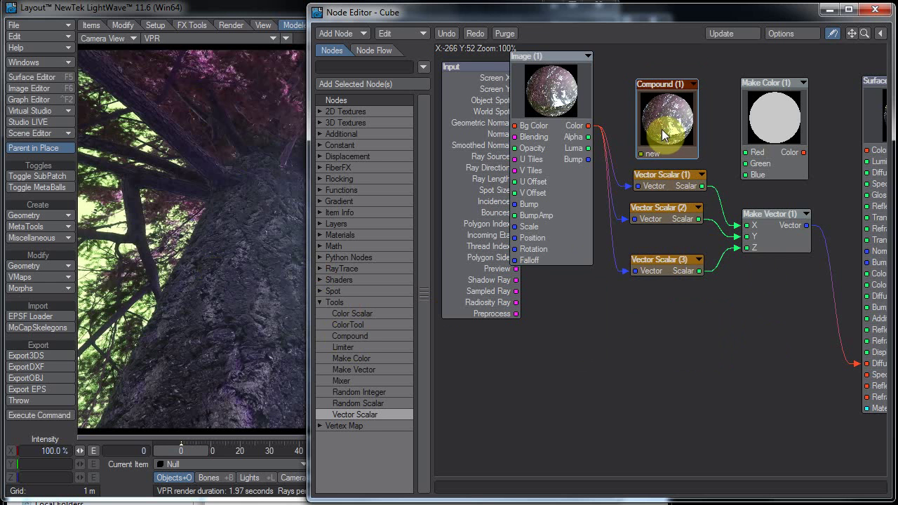
Step: Open the Compound's inner graph and add a first Vector Scalar node near the top
{"action": "double_click", "coordinate": [665, 134]}
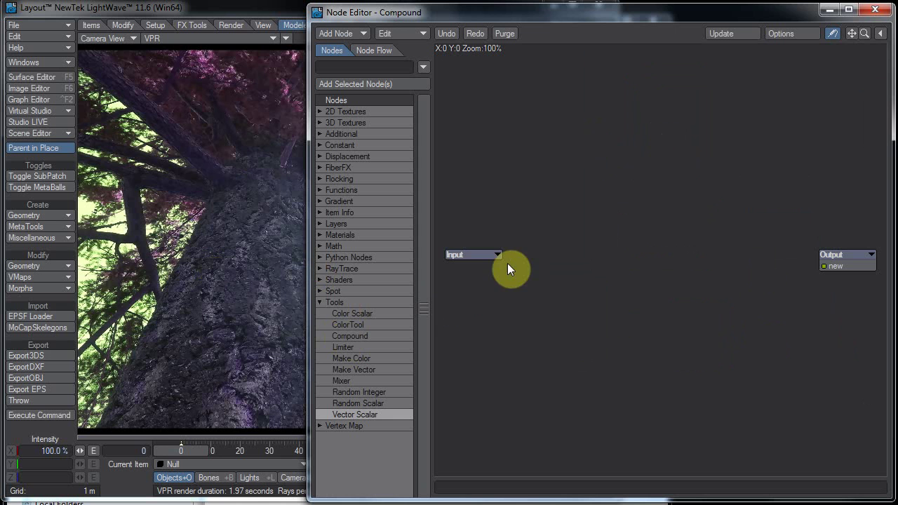
{"action": "left_click_drag", "start_coordinate": [453, 262], "coordinate": [502, 268]}
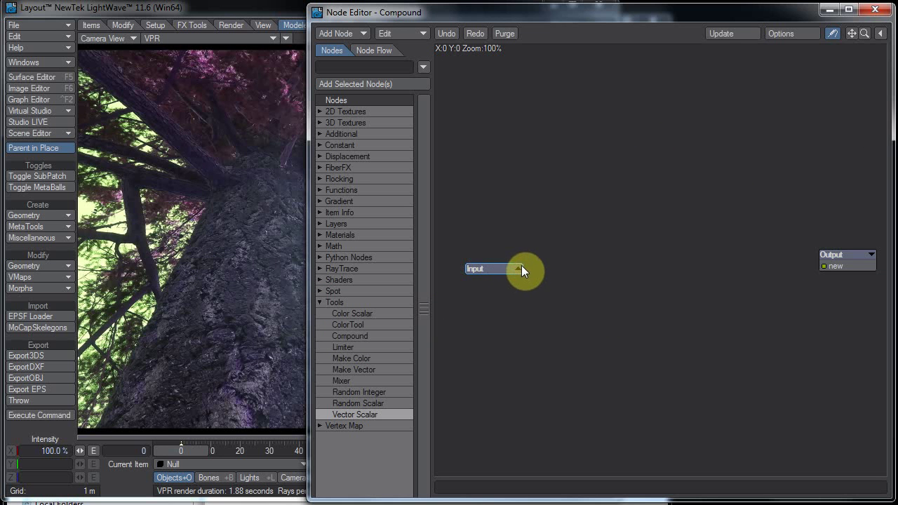
{"action": "double_click", "coordinate": [357, 415]}
{"action": "left_click_drag", "start_coordinate": [645, 257], "coordinate": [634, 176]}
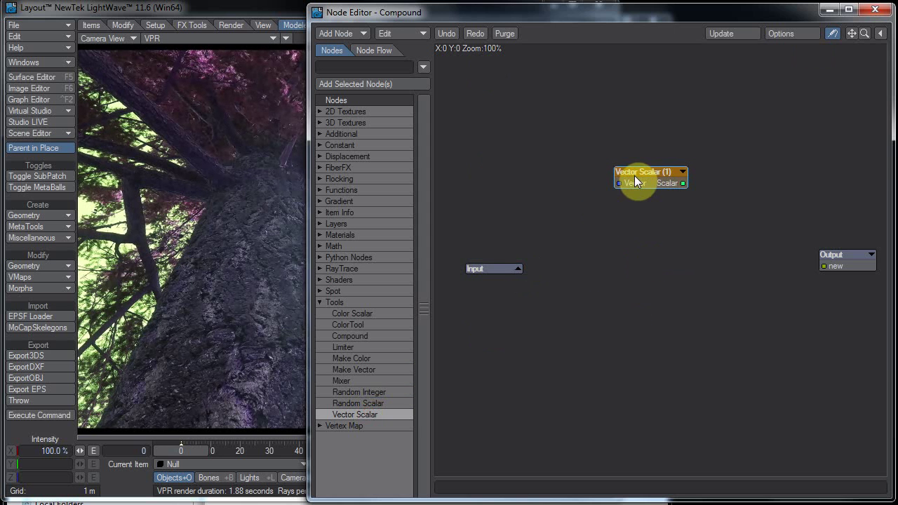
{"action": "double_click", "coordinate": [656, 183]}
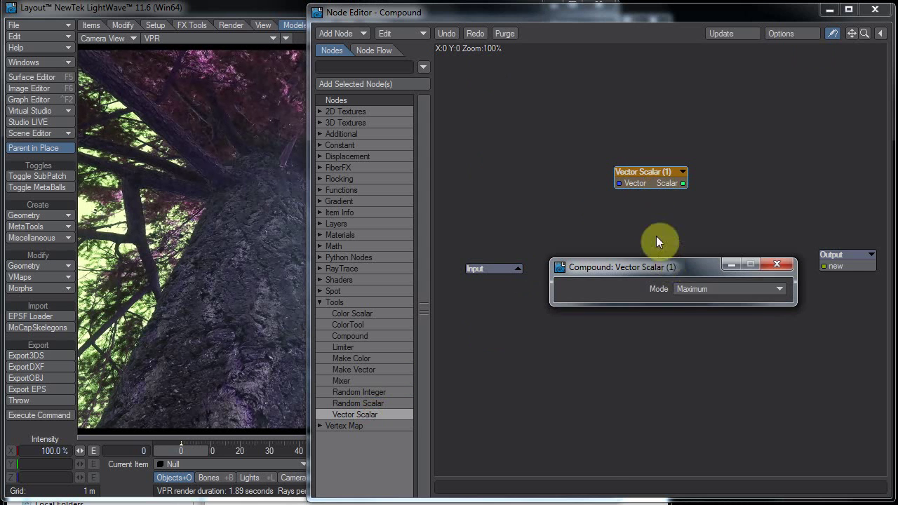
{"action": "left_click", "coordinate": [782, 263]}
{"action": "left_click_drag", "start_coordinate": [656, 185], "coordinate": [650, 145]}
Step: Paste Vector Scalar copies (2), (3) and (4), stacking them in a column below (1)
{"action": "key", "text": "ctrl+v"}
{"action": "left_click_drag", "start_coordinate": [660, 259], "coordinate": [653, 175]}
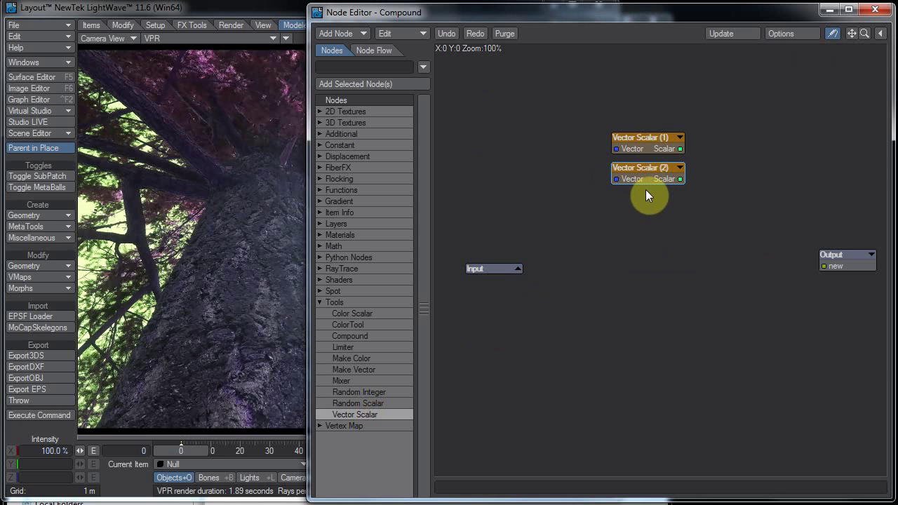
{"action": "key", "text": "ctrl+v"}
{"action": "key", "text": "ctrl+v"}
{"action": "left_click_drag", "start_coordinate": [658, 260], "coordinate": [648, 204]}
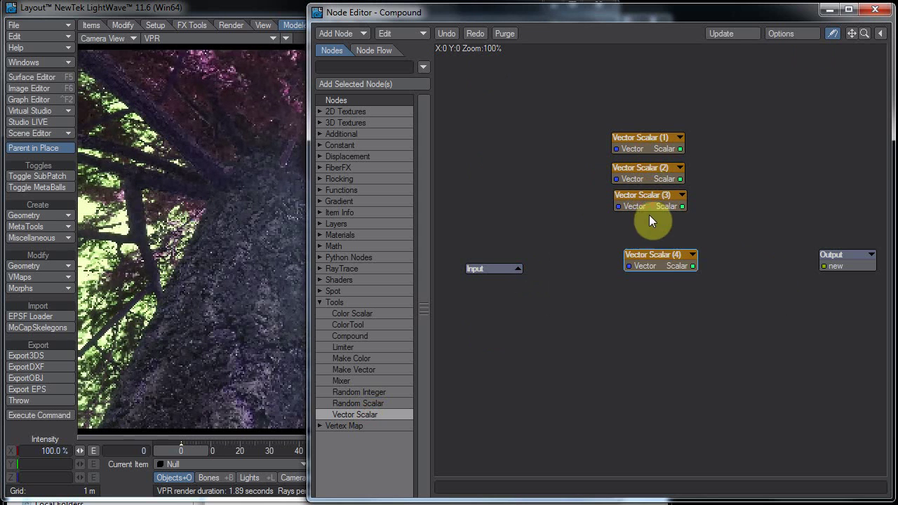
{"action": "left_click_drag", "start_coordinate": [653, 258], "coordinate": [647, 234]}
Step: Paste Vector Scalar (5) and (6) and set Vector Scalar (2) to Minimum
{"action": "key", "text": "ctrl+v"}
{"action": "left_click_drag", "start_coordinate": [661, 263], "coordinate": [664, 285]}
{"action": "key", "text": "ctrl+v"}
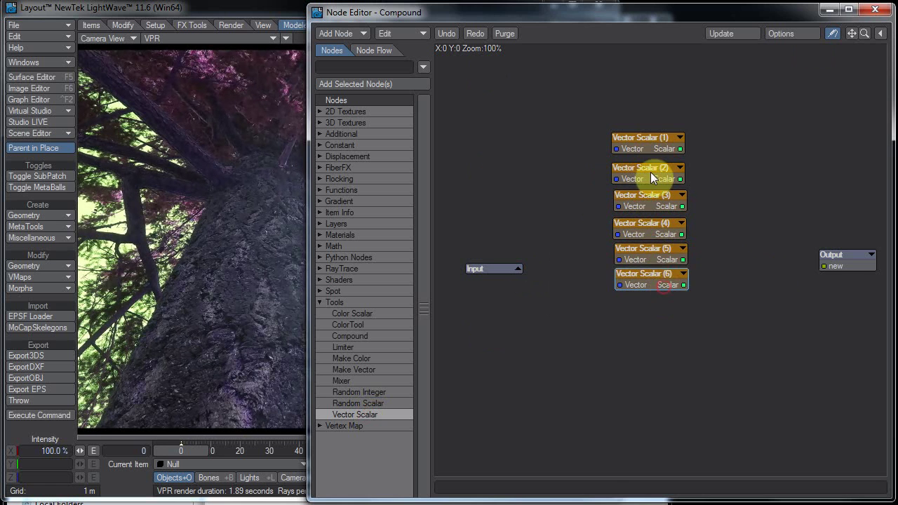
{"action": "double_click", "coordinate": [650, 173]}
{"action": "left_click", "coordinate": [684, 291]}
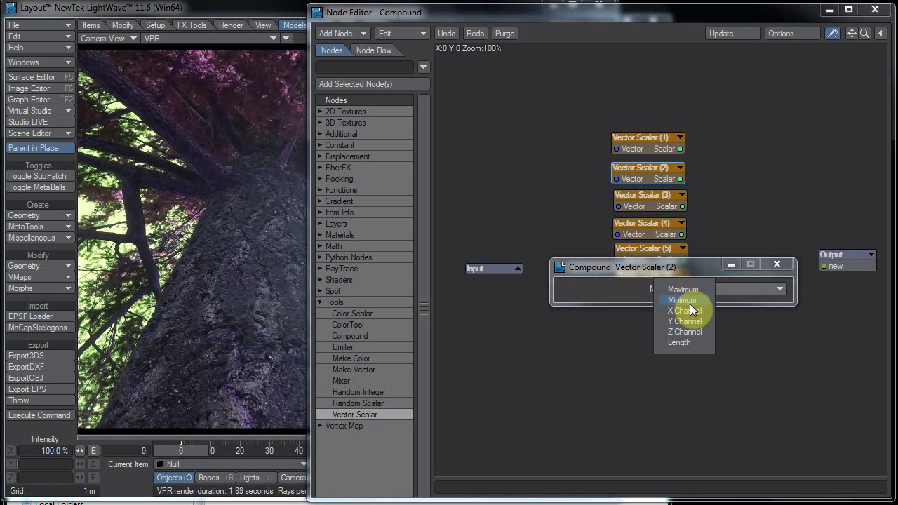
{"action": "left_click", "coordinate": [683, 301]}
{"action": "left_click", "coordinate": [779, 264]}
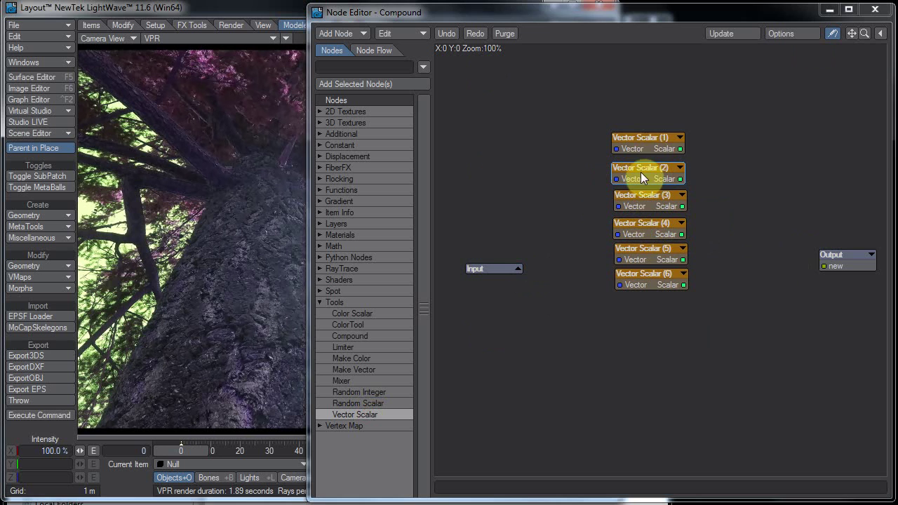
{"action": "left_click_drag", "start_coordinate": [648, 144], "coordinate": [648, 136]}
{"action": "left_click_drag", "start_coordinate": [645, 171], "coordinate": [646, 165]}
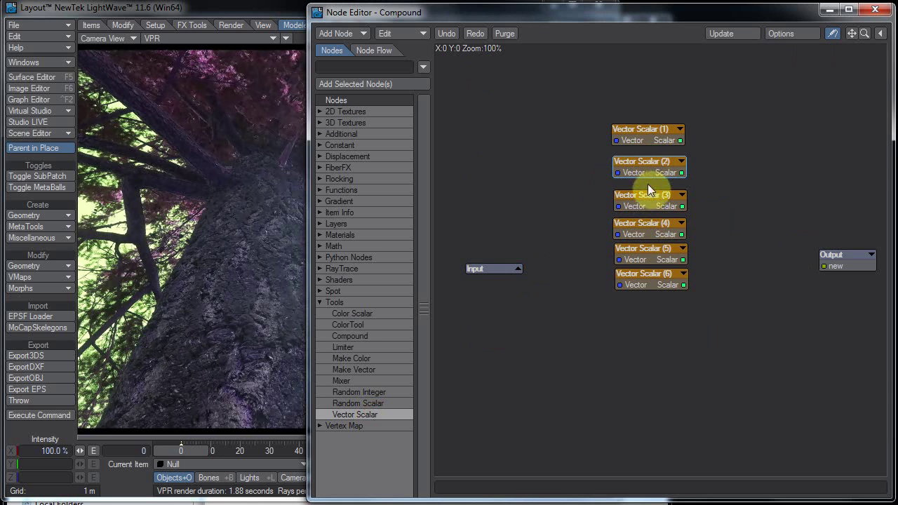
Step: Set Vector Scalar (3) to X Channel and Vector Scalar (4) to Y Channel
{"action": "double_click", "coordinate": [652, 208]}
{"action": "left_click", "coordinate": [692, 290]}
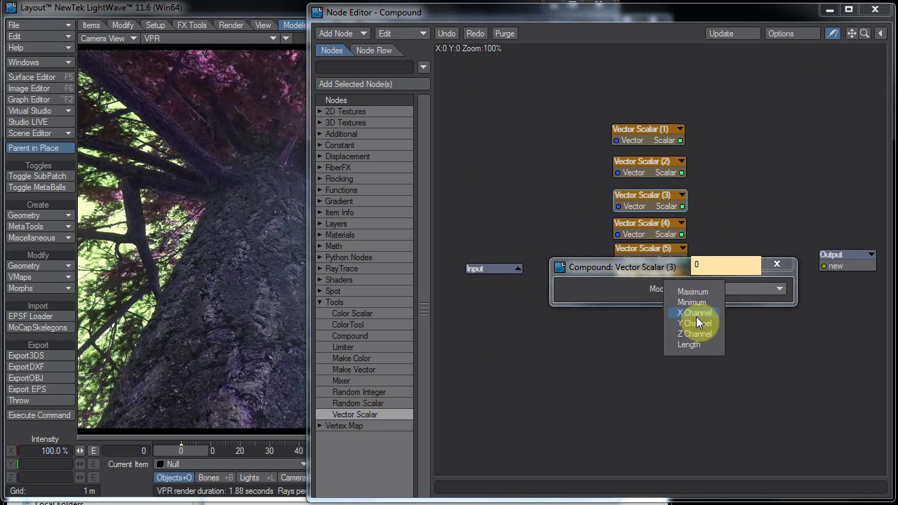
{"action": "left_click", "coordinate": [696, 317]}
{"action": "left_click", "coordinate": [776, 264]}
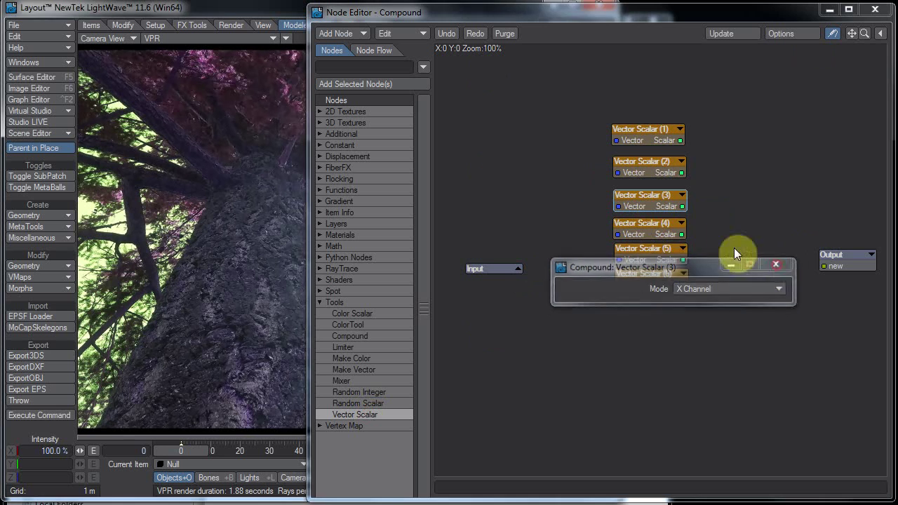
{"action": "double_click", "coordinate": [660, 228]}
{"action": "left_click", "coordinate": [715, 289]}
{"action": "left_click", "coordinate": [724, 320]}
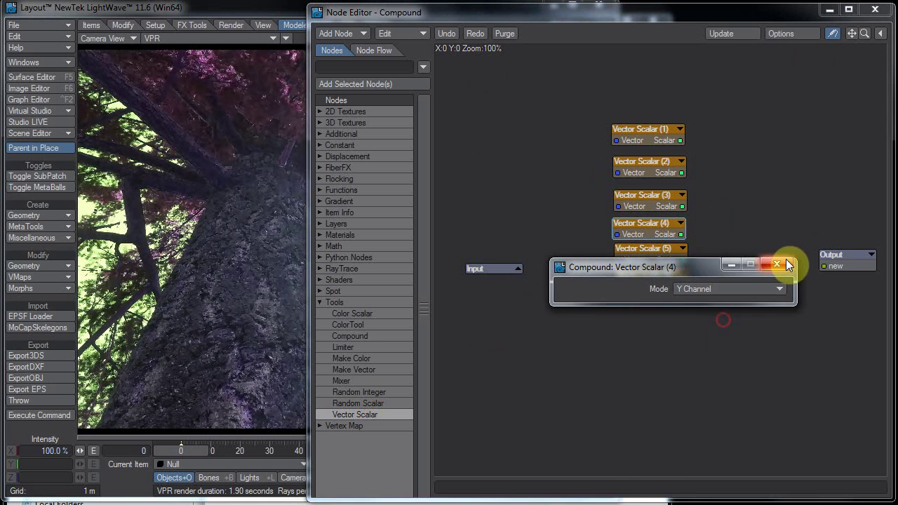
{"action": "left_click", "coordinate": [776, 265]}
Step: Set Vector Scalar (5) to Z Channel and Vector Scalar (6) to Length
{"action": "double_click", "coordinate": [668, 252]}
{"action": "left_click", "coordinate": [726, 288]}
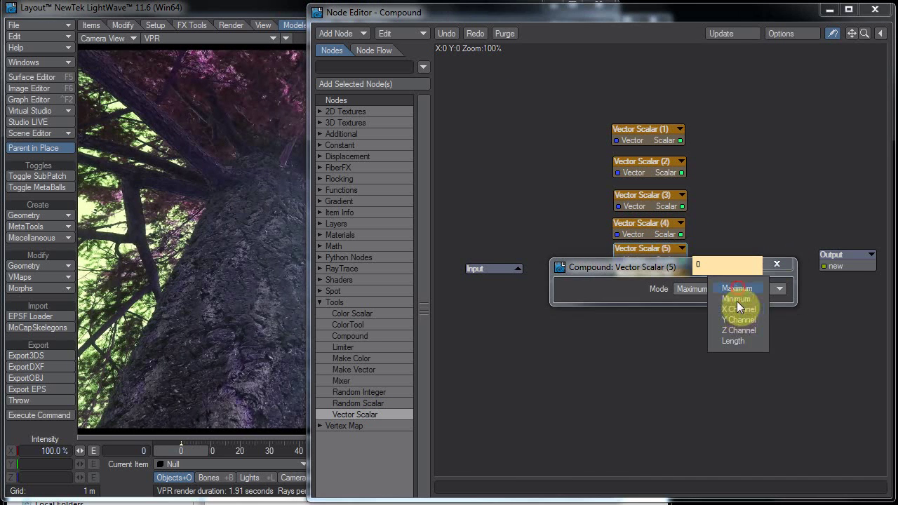
{"action": "left_click", "coordinate": [743, 330]}
{"action": "left_click", "coordinate": [774, 264]}
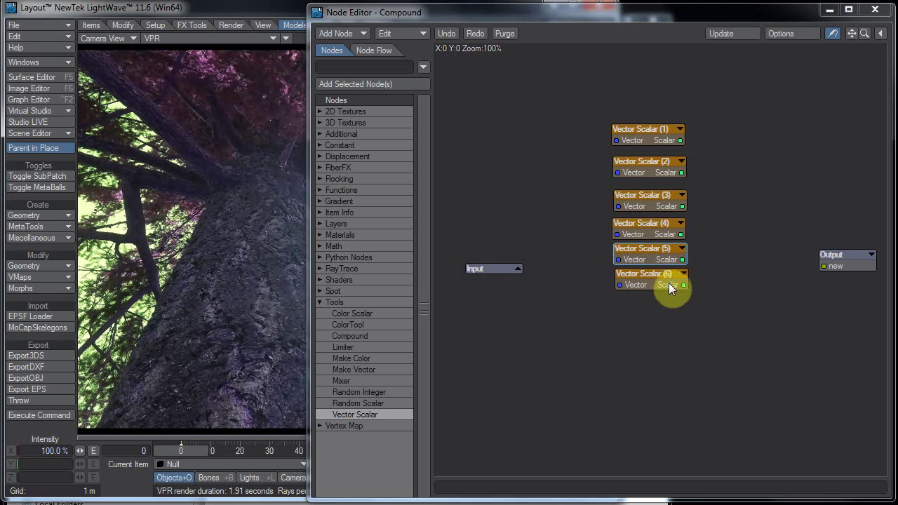
{"action": "double_click", "coordinate": [665, 279]}
{"action": "left_click", "coordinate": [773, 288]}
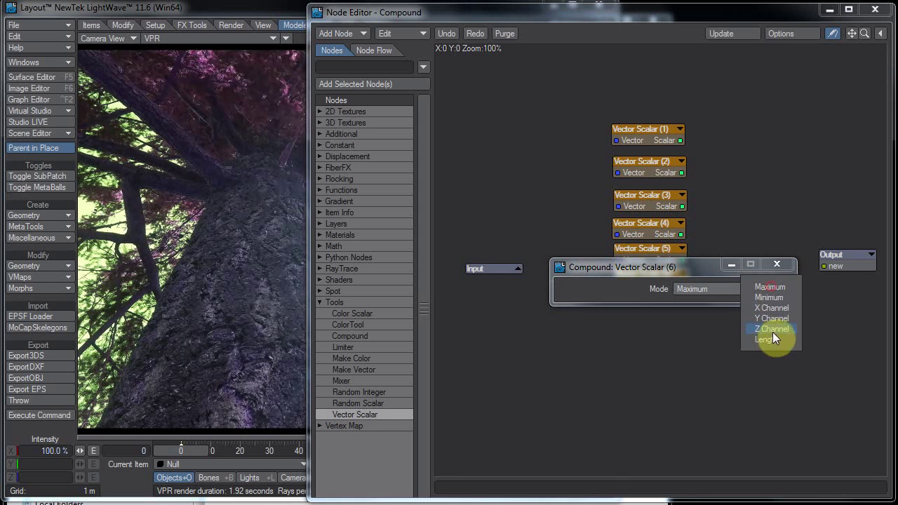
{"action": "left_click", "coordinate": [767, 339]}
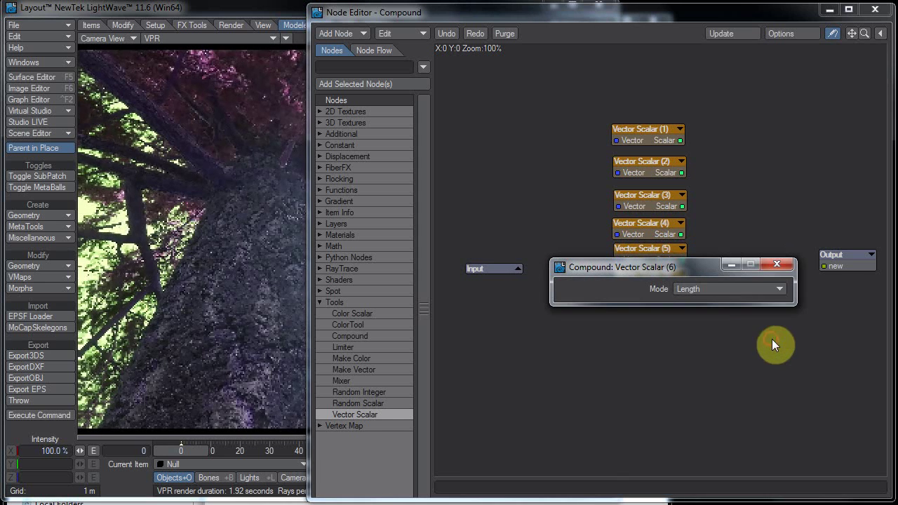
{"action": "left_click", "coordinate": [776, 264]}
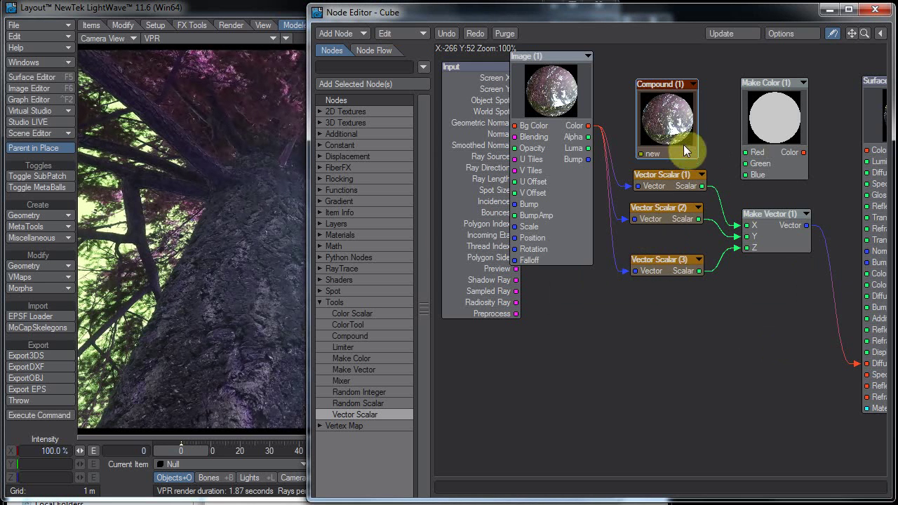
Step: Wire Image's Bump output into the Compound, lower the Vector Scalar nodes, and open the Compound graph
{"action": "left_click_drag", "start_coordinate": [587, 159], "coordinate": [545, 211]}
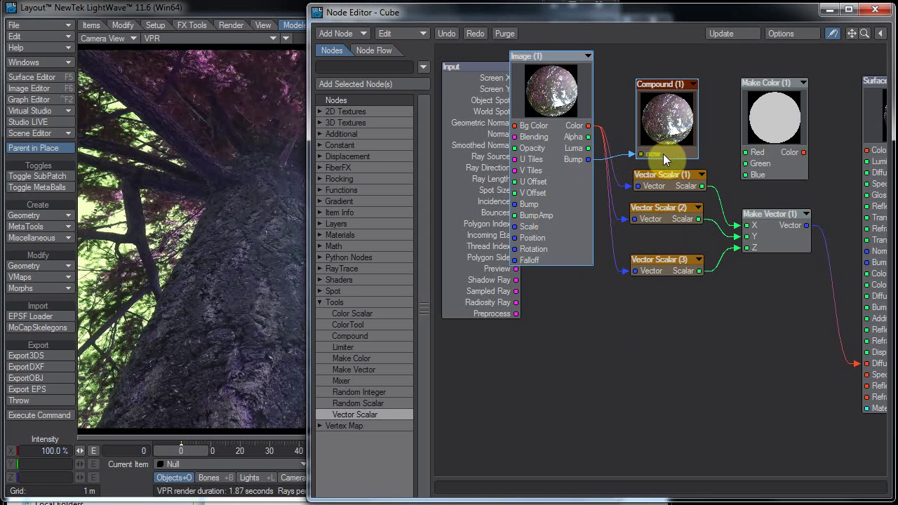
{"action": "left_click_drag", "start_coordinate": [663, 154], "coordinate": [663, 154]}
{"action": "left_click_drag", "start_coordinate": [707, 187], "coordinate": [694, 202]}
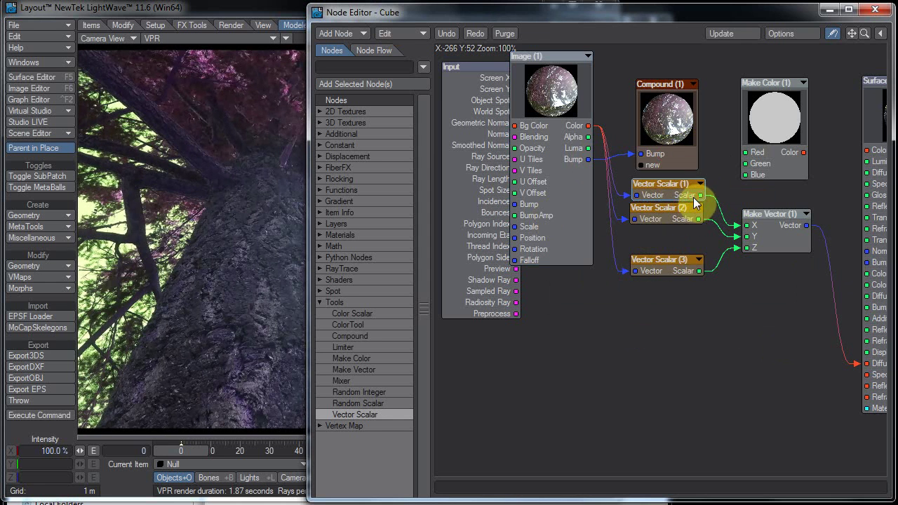
{"action": "left_click_drag", "start_coordinate": [688, 311], "coordinate": [686, 354]}
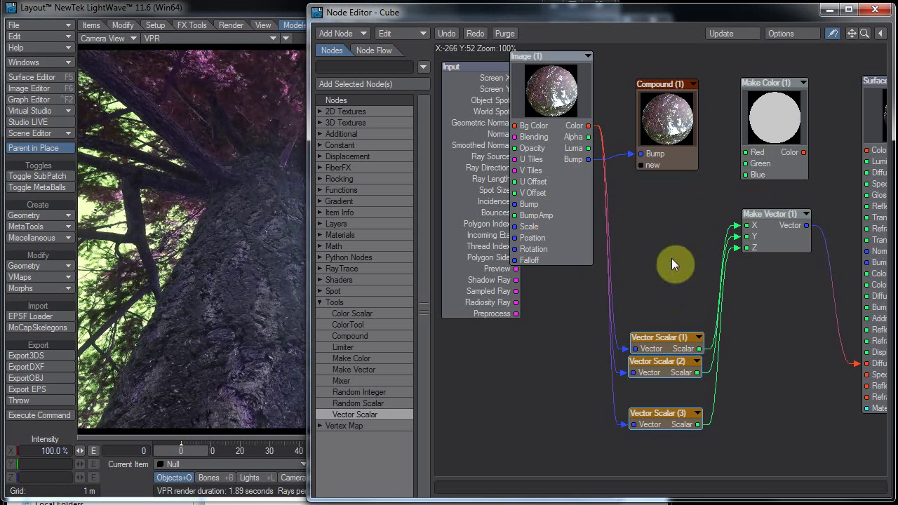
{"action": "mouse_move", "coordinate": [667, 152]}
{"action": "left_mouse_down"}
{"action": "mouse_move", "coordinate": [657, 132]}
{"action": "mouse_move", "coordinate": [666, 156]}
{"action": "left_mouse_up"}
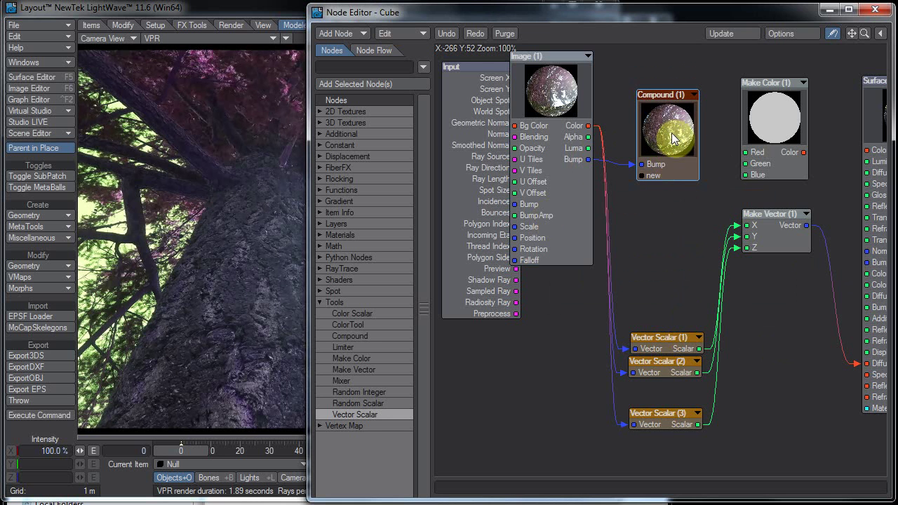
{"action": "double_click", "coordinate": [672, 133]}
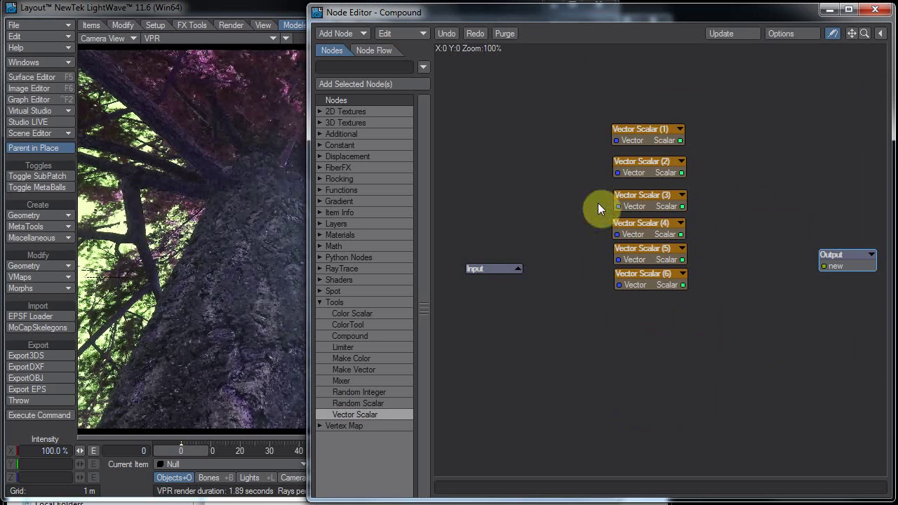
Step: Wire Input's Bump into all six Vector Scalar nodes and Vector Scalar (1)'s Scalar into Output
{"action": "left_click", "coordinate": [518, 270]}
{"action": "left_click_drag", "start_coordinate": [518, 280], "coordinate": [616, 141]}
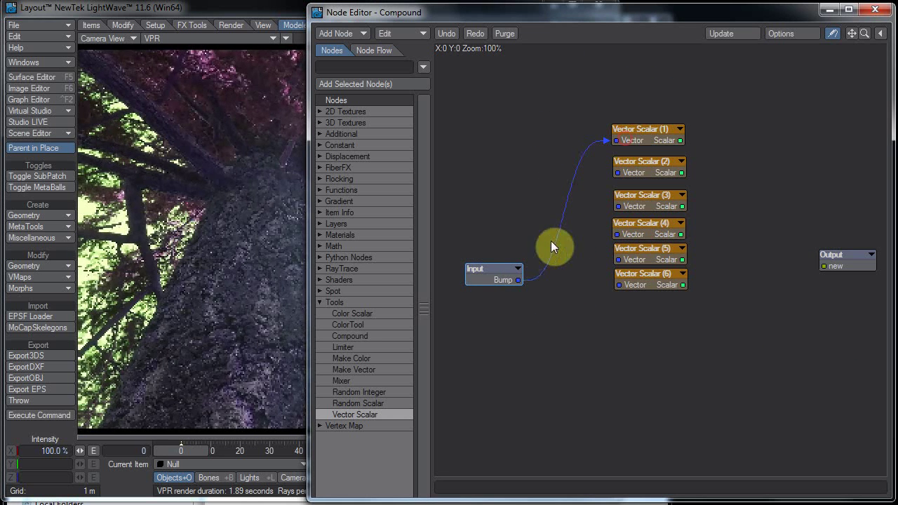
{"action": "left_click_drag", "start_coordinate": [519, 280], "coordinate": [617, 173]}
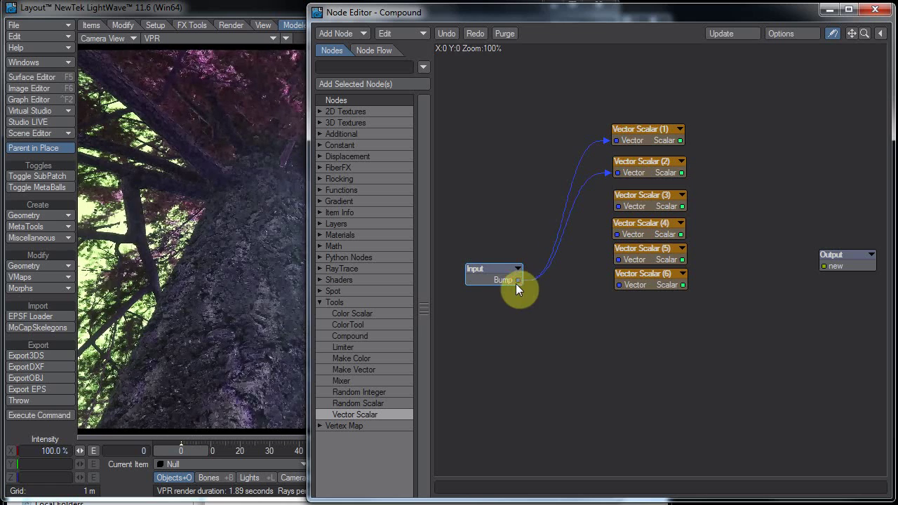
{"action": "left_click_drag", "start_coordinate": [518, 280], "coordinate": [618, 206]}
{"action": "left_click_drag", "start_coordinate": [519, 281], "coordinate": [618, 234]}
{"action": "left_click_drag", "start_coordinate": [523, 282], "coordinate": [627, 279]}
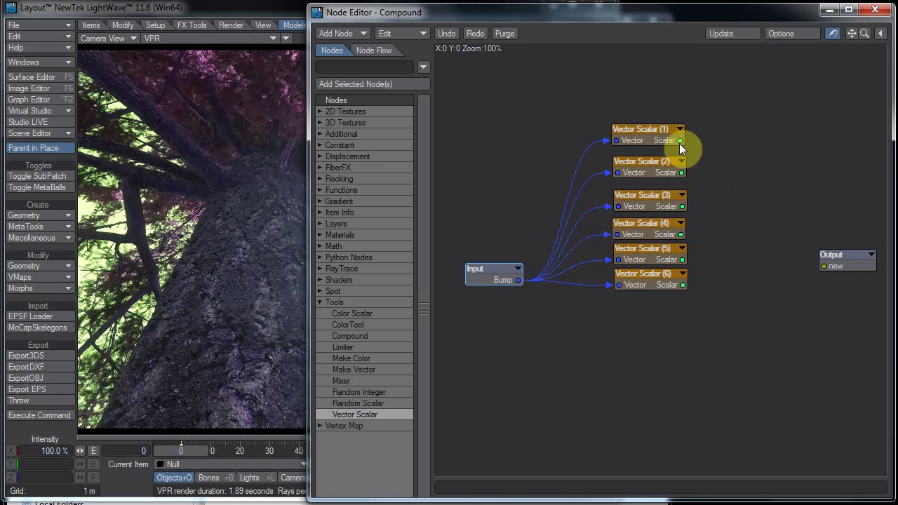
{"action": "left_click_drag", "start_coordinate": [680, 141], "coordinate": [812, 198]}
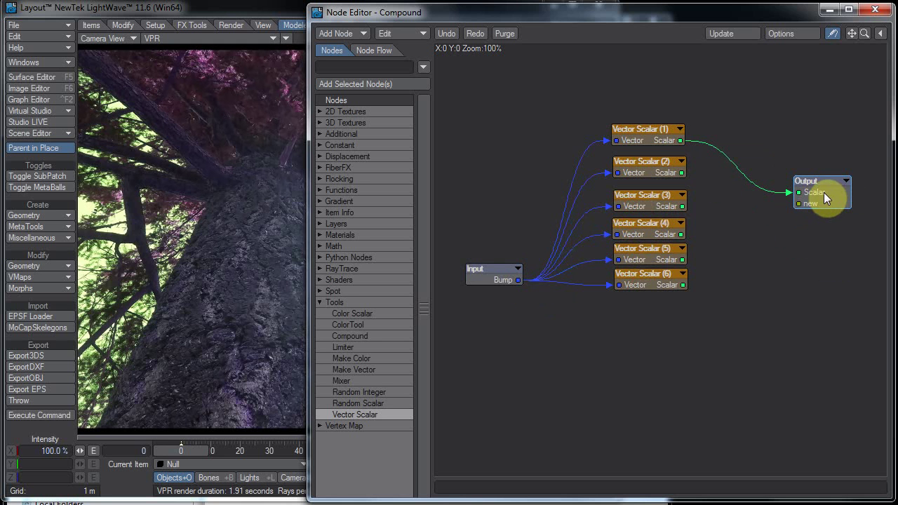
{"action": "left_click_drag", "start_coordinate": [821, 194], "coordinate": [781, 173]}
Step: Rename the Output node's first input to Maximum
{"action": "right_click", "coordinate": [782, 173]}
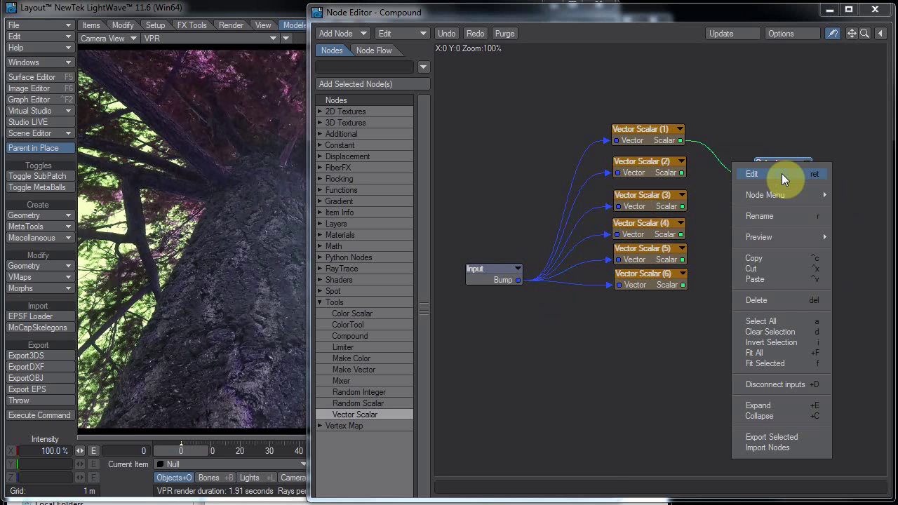
{"action": "mouse_move", "coordinate": [787, 197]}
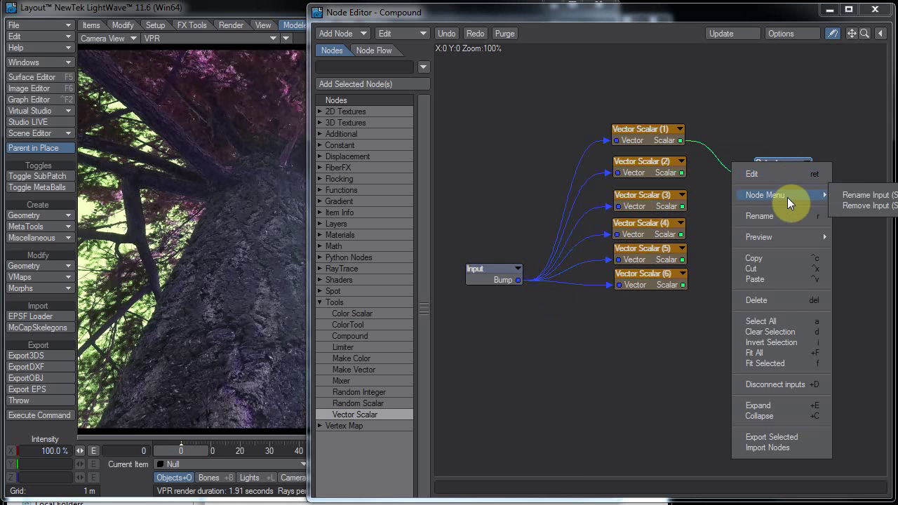
{"action": "left_click", "coordinate": [850, 198]}
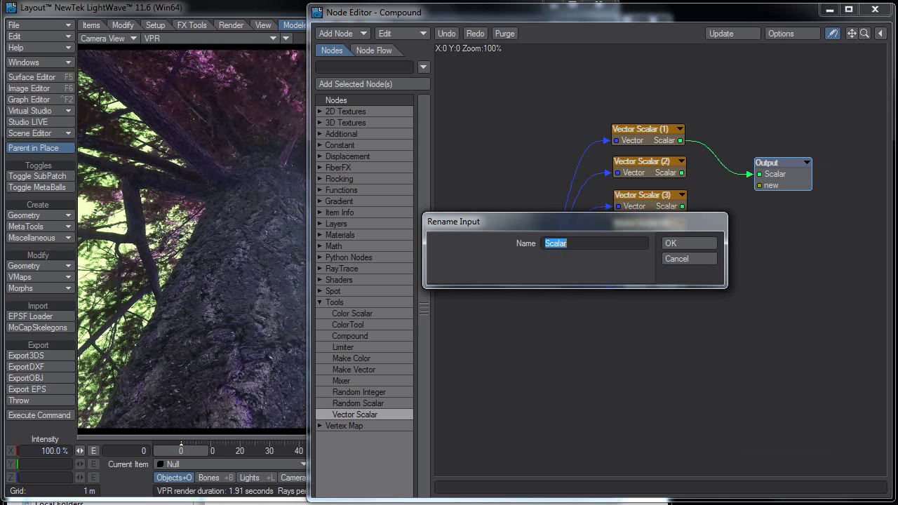
{"action": "type", "text": "Mea"}
{"action": "key", "text": "BackSpace"}
{"action": "key", "text": "BackSpace"}
{"action": "type", "text": "aximum"}
{"action": "key", "text": "Return"}
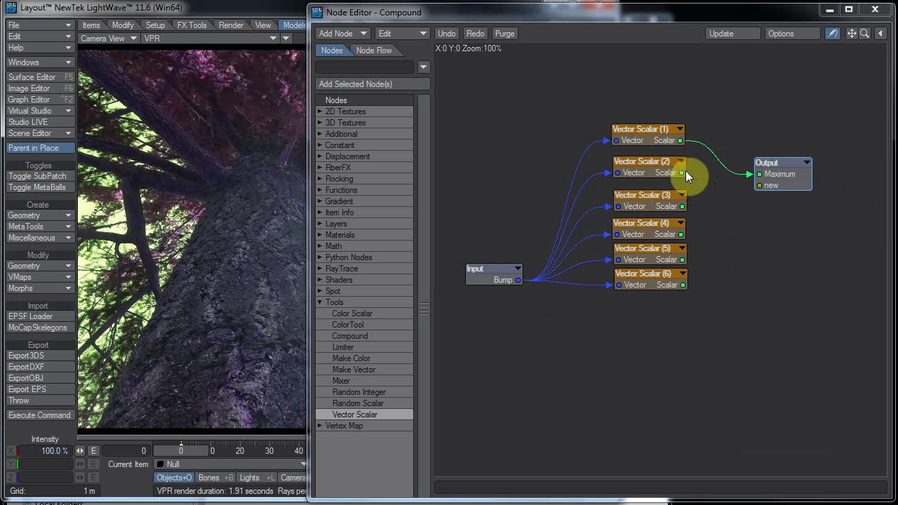
Step: Wire Vector Scalar (2)'s Scalar into Output and name that input Minimum
{"action": "left_click_drag", "start_coordinate": [682, 171], "coordinate": [760, 185]}
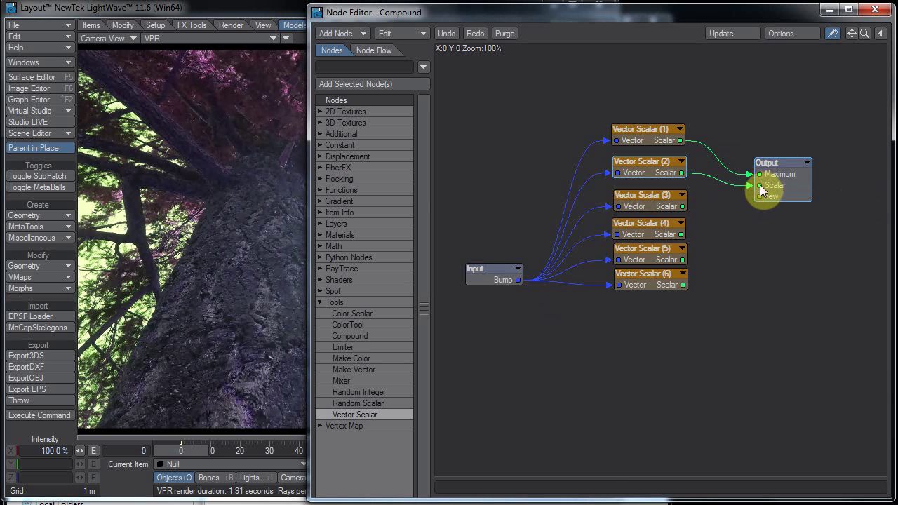
{"action": "right_click", "coordinate": [770, 185]}
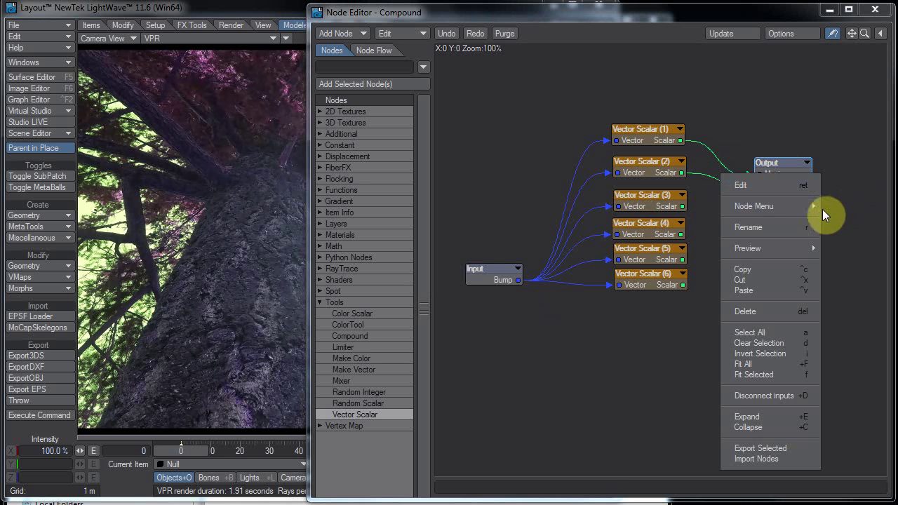
{"action": "mouse_move", "coordinate": [822, 207]}
{"action": "left_click", "coordinate": [850, 205]}
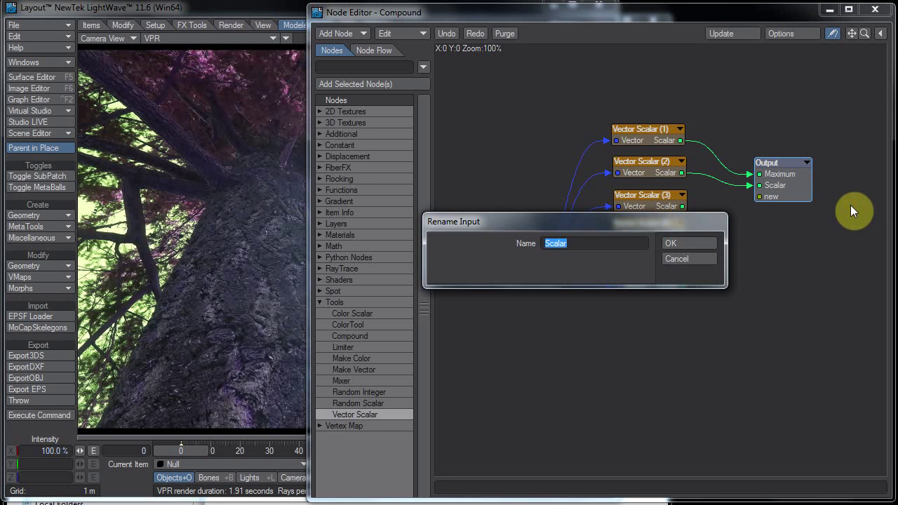
{"action": "type", "text": "Mim"}
{"action": "key", "text": "BackSpace"}
{"action": "type", "text": "nimum"}
{"action": "key", "text": "Return"}
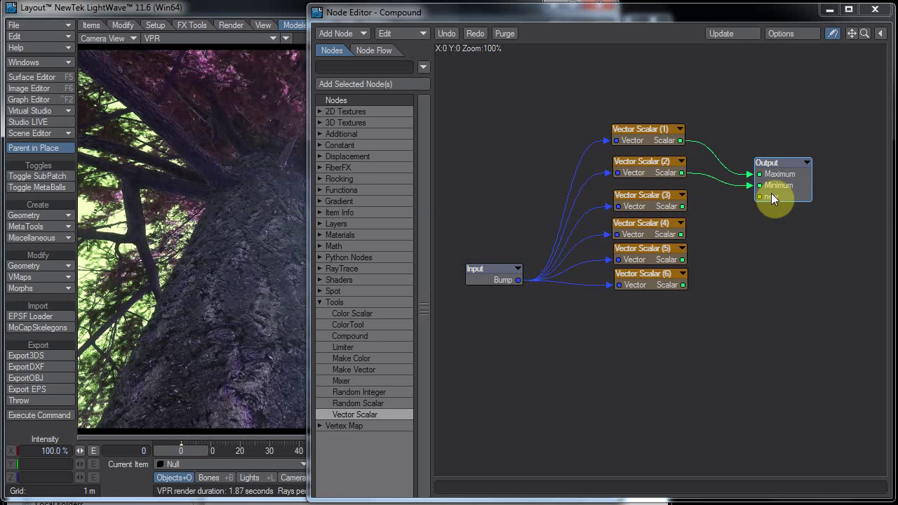
Step: Wire Vector Scalar (3) into the Output and name the third and fourth inputs X and Y
{"action": "left_click_drag", "start_coordinate": [681, 206], "coordinate": [760, 197]}
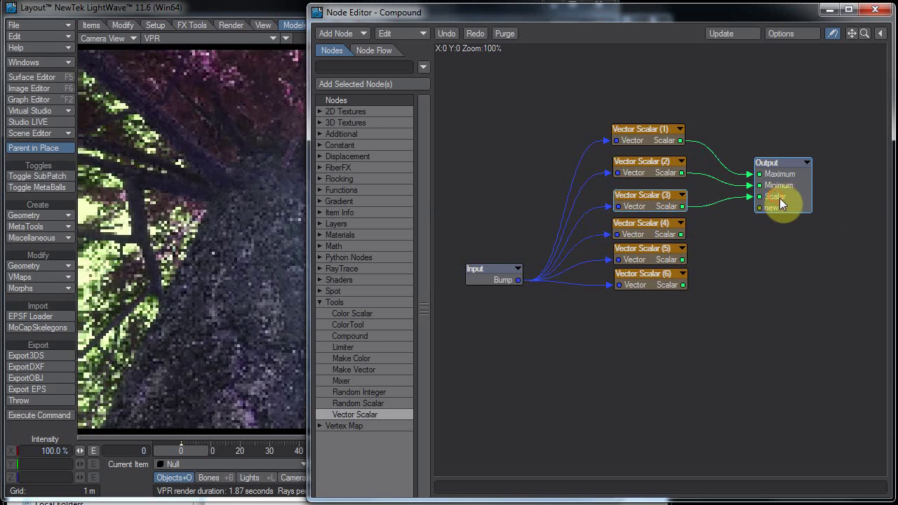
{"action": "right_click", "coordinate": [778, 198]}
{"action": "mouse_move", "coordinate": [795, 219]}
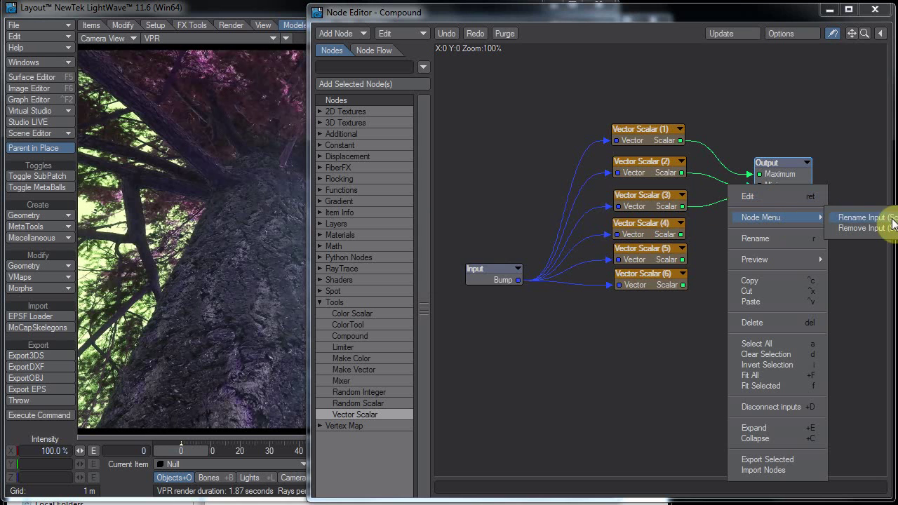
{"action": "left_click", "coordinate": [892, 222]}
{"action": "type", "text": "X"}
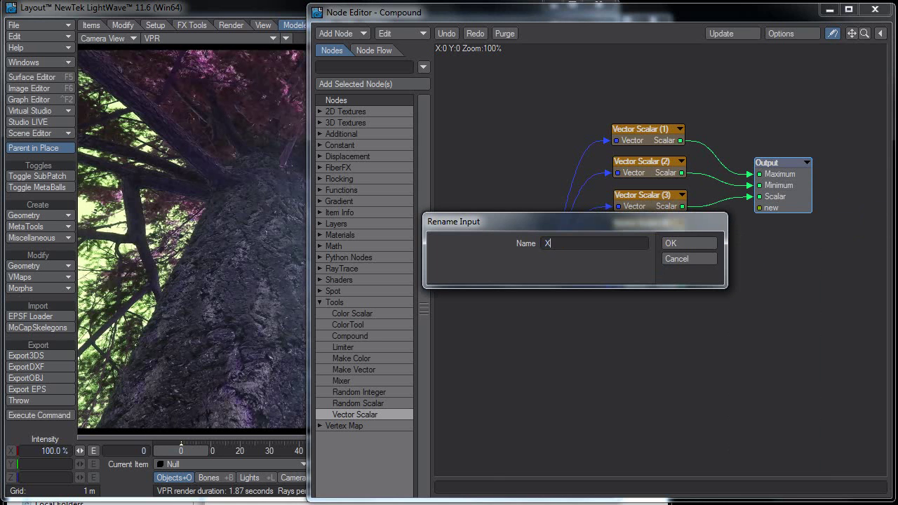
{"action": "key", "text": "Return"}
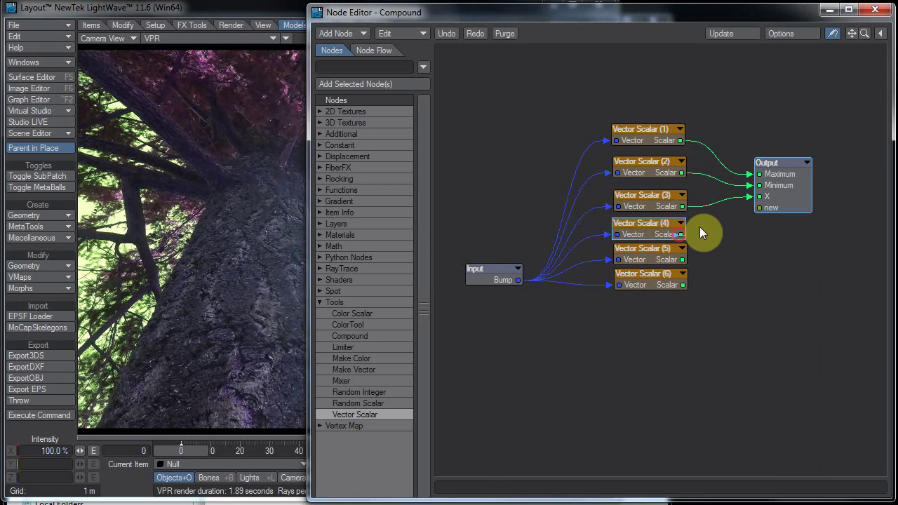
{"action": "right_click", "coordinate": [777, 208]}
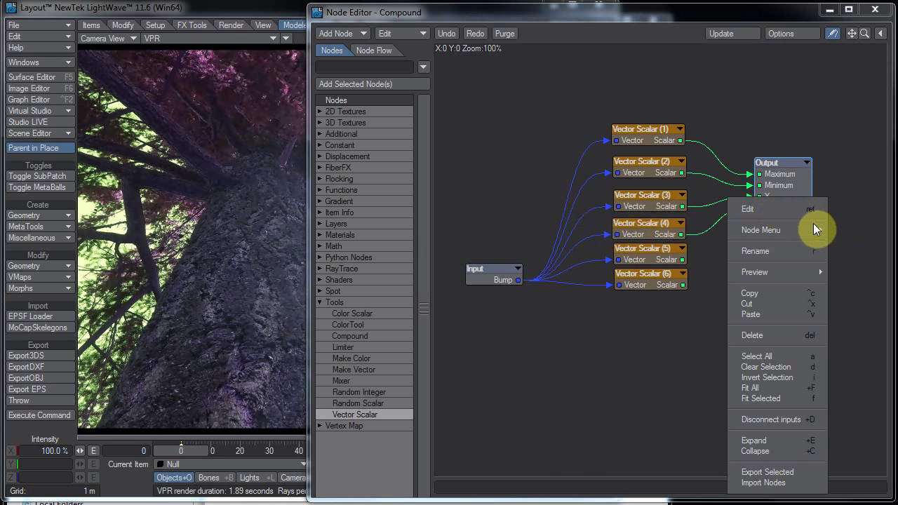
{"action": "mouse_move", "coordinate": [813, 226]}
{"action": "left_click", "coordinate": [841, 226]}
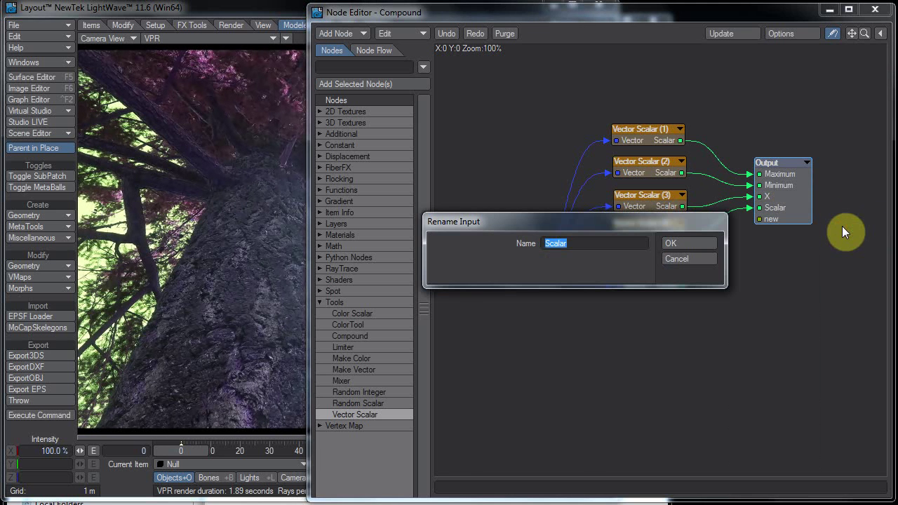
{"action": "type", "text": "Y"}
{"action": "key", "text": "Return"}
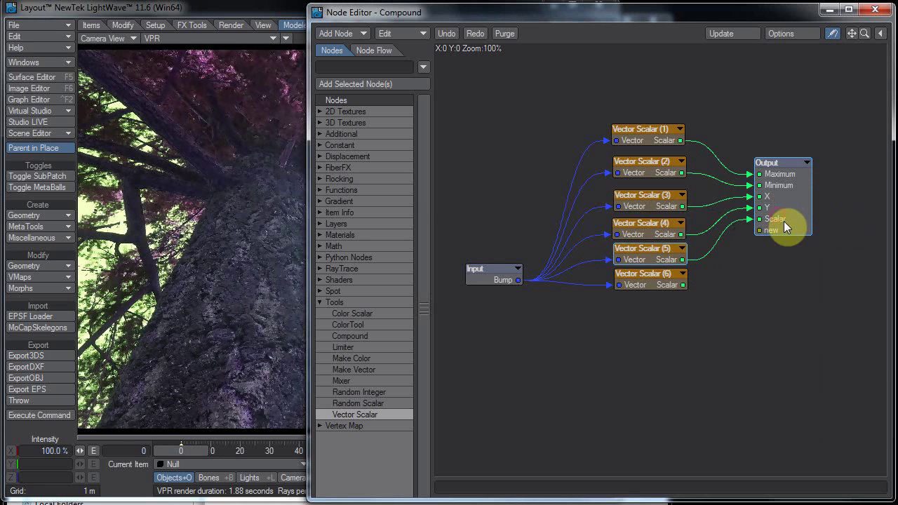
Step: Rename the fifth Output input to Z
{"action": "right_click", "coordinate": [784, 220]}
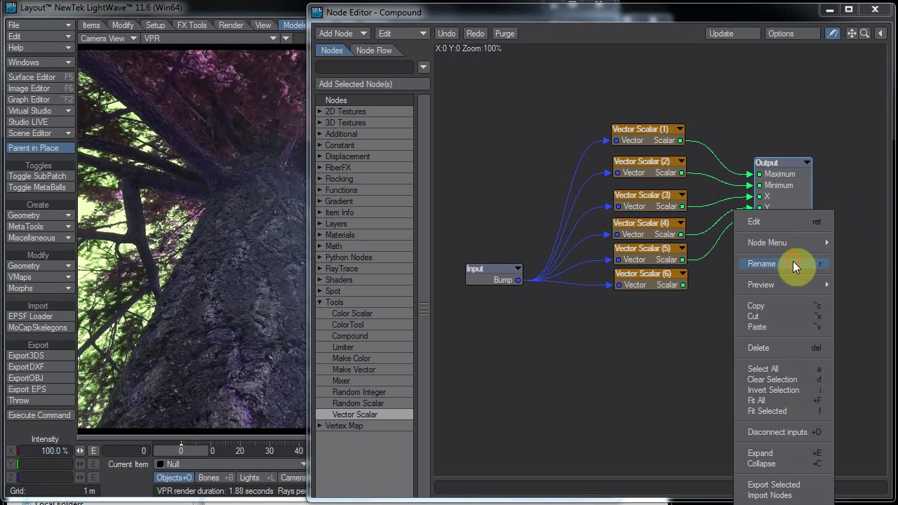
{"action": "mouse_move", "coordinate": [800, 242]}
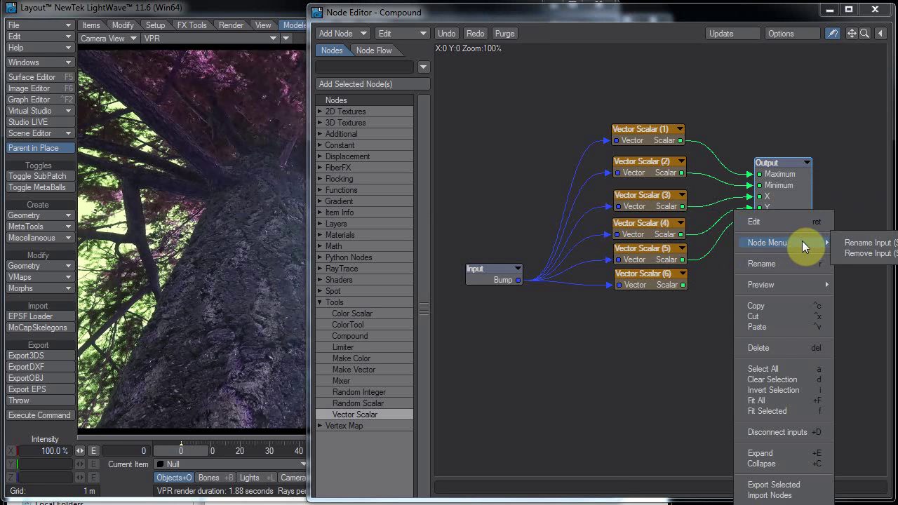
{"action": "left_click", "coordinate": [870, 244]}
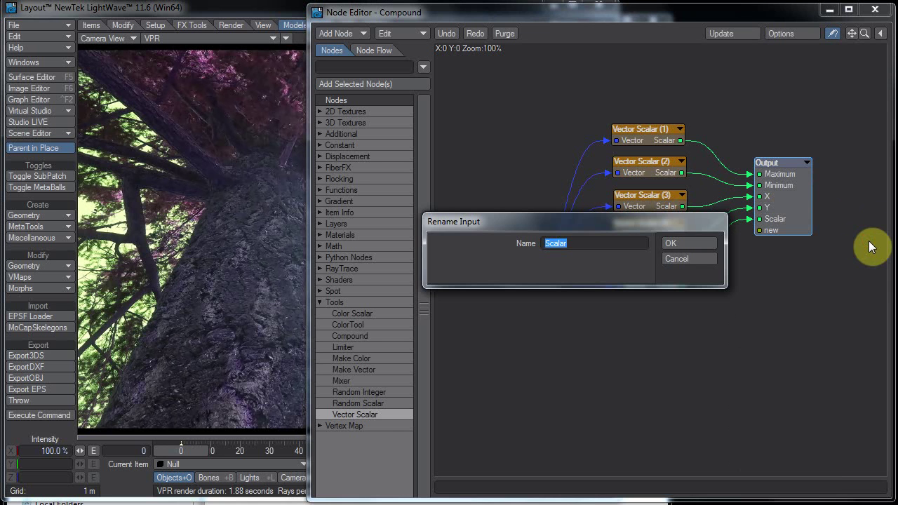
{"action": "type", "text": "Z"}
{"action": "left_click", "coordinate": [705, 243]}
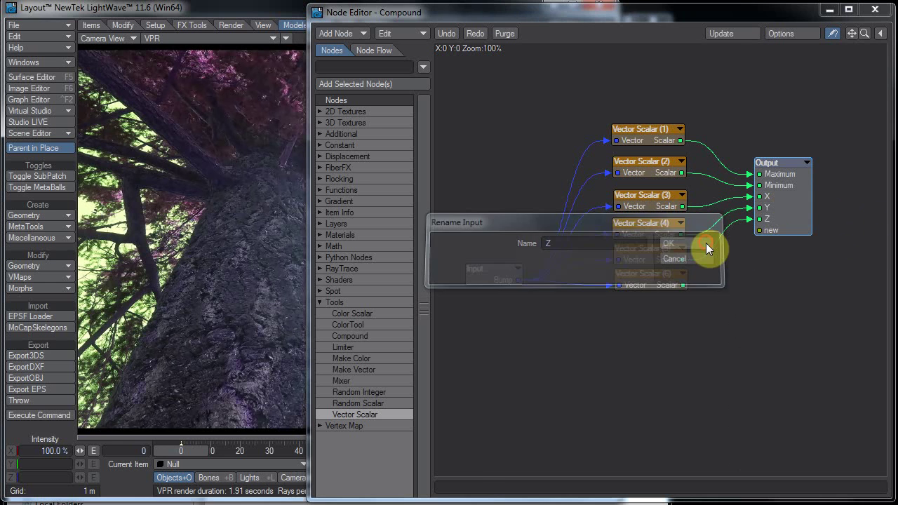
Step: Wire Vector Scalar (6) into a new Output input named Length
{"action": "left_click_drag", "start_coordinate": [682, 285], "coordinate": [786, 231]}
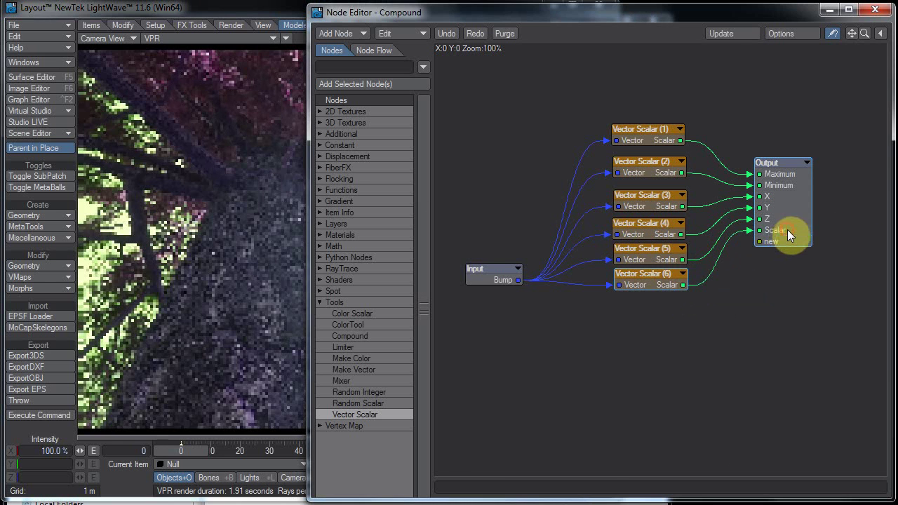
{"action": "right_click", "coordinate": [783, 233]}
{"action": "left_click", "coordinate": [786, 277]}
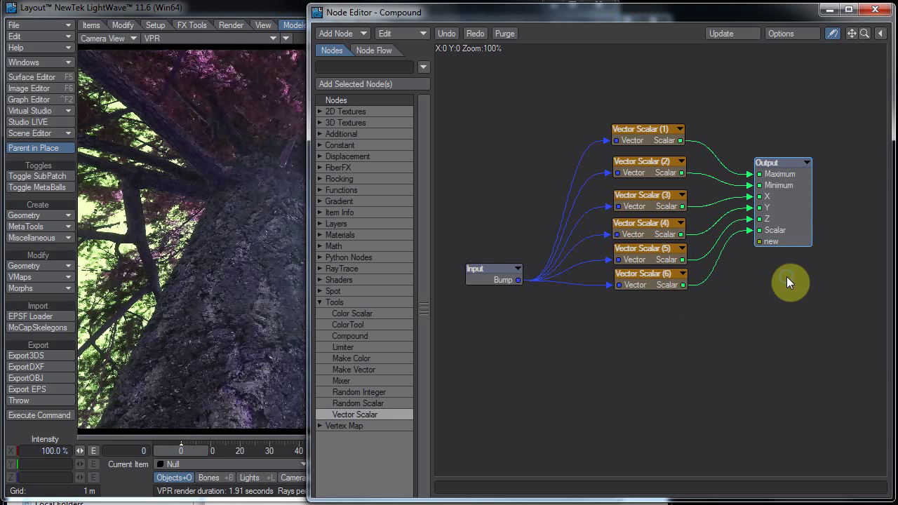
{"action": "right_click", "coordinate": [777, 232]}
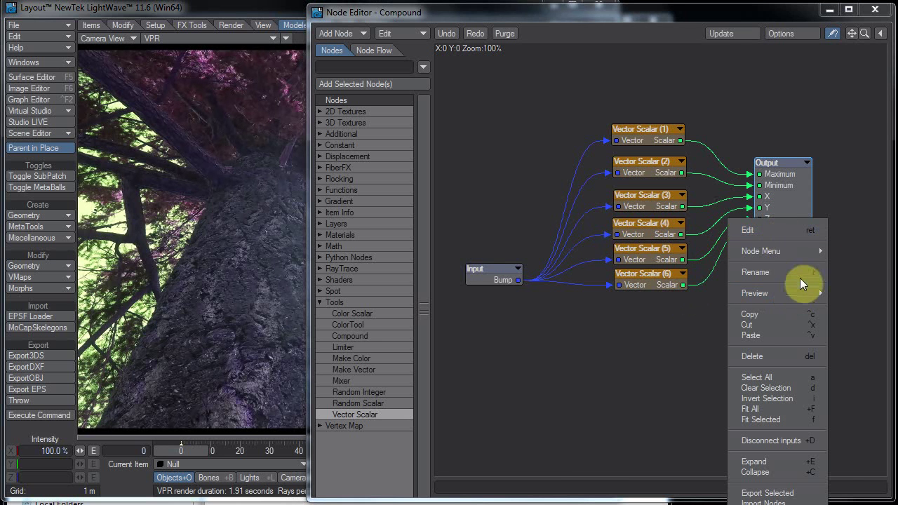
{"action": "mouse_move", "coordinate": [821, 251]}
{"action": "left_click", "coordinate": [849, 251]}
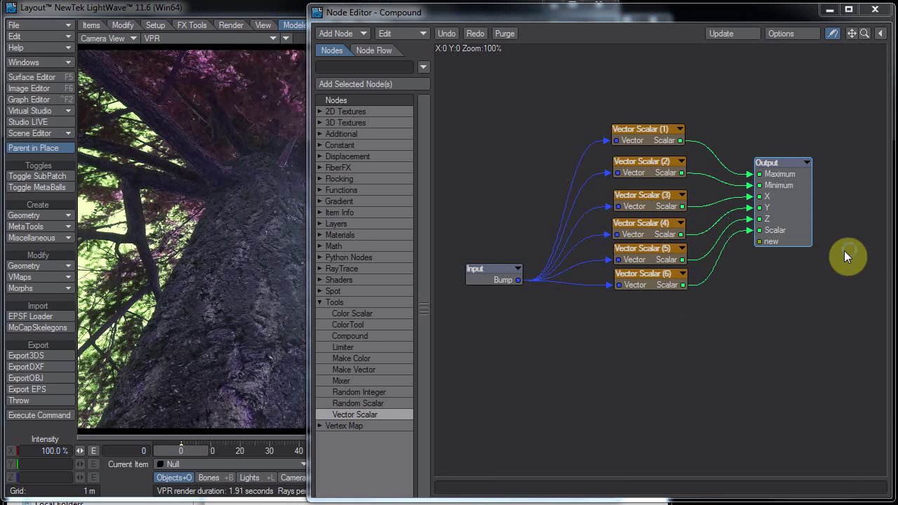
{"action": "type", "text": "Len"}
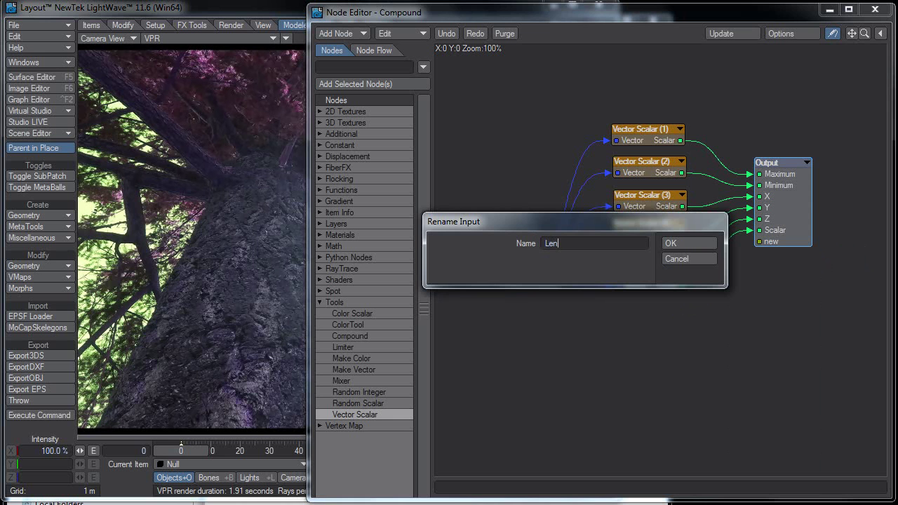
{"action": "type", "text": "gth"}
{"action": "key", "text": "Return"}
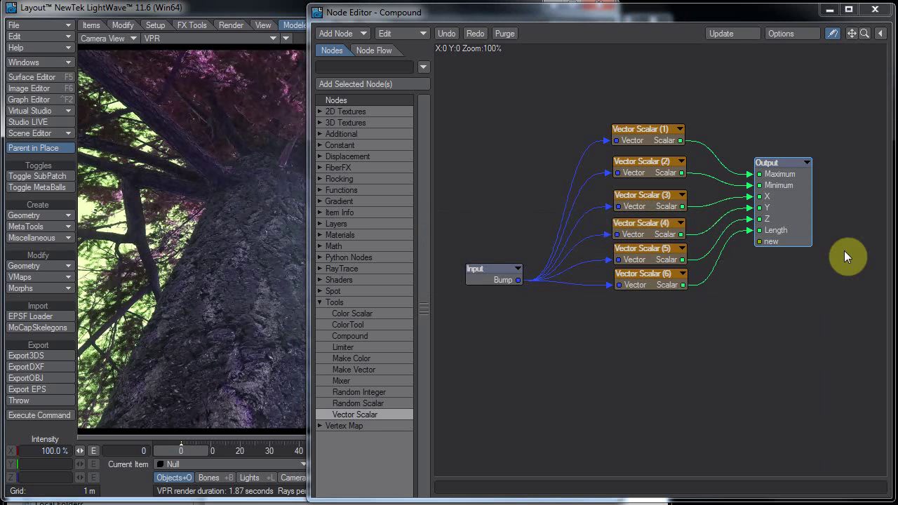
Step: Move the Input node higher and start renaming its Bump output
{"action": "left_click_drag", "start_coordinate": [490, 279], "coordinate": [505, 185]}
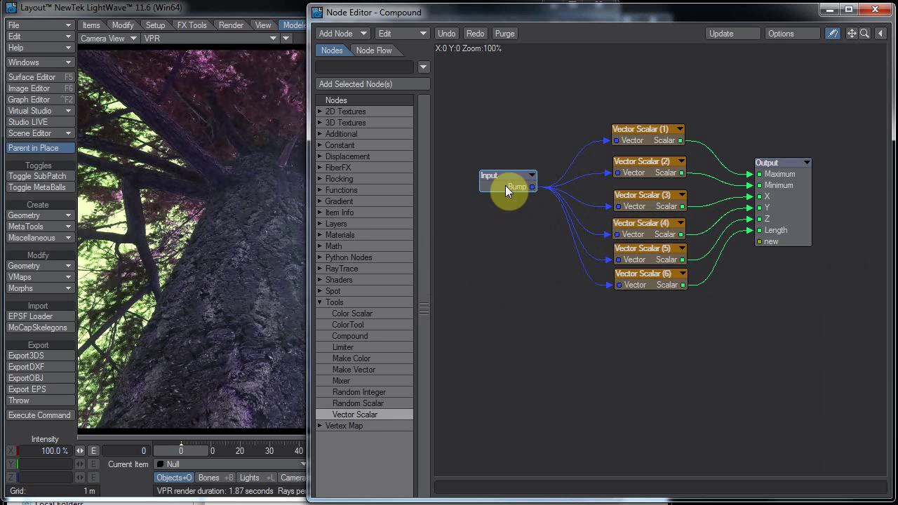
{"action": "right_click", "coordinate": [512, 187]}
{"action": "mouse_move", "coordinate": [516, 208]}
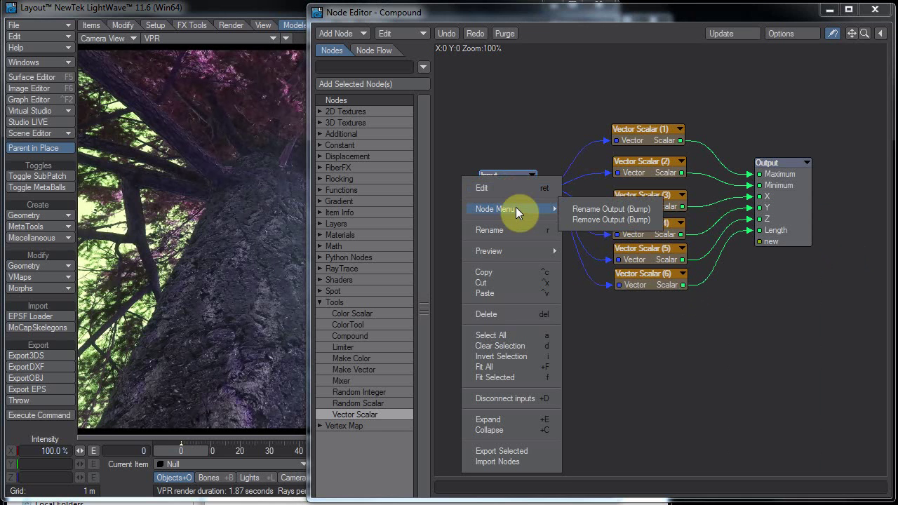
{"action": "left_click", "coordinate": [585, 210]}
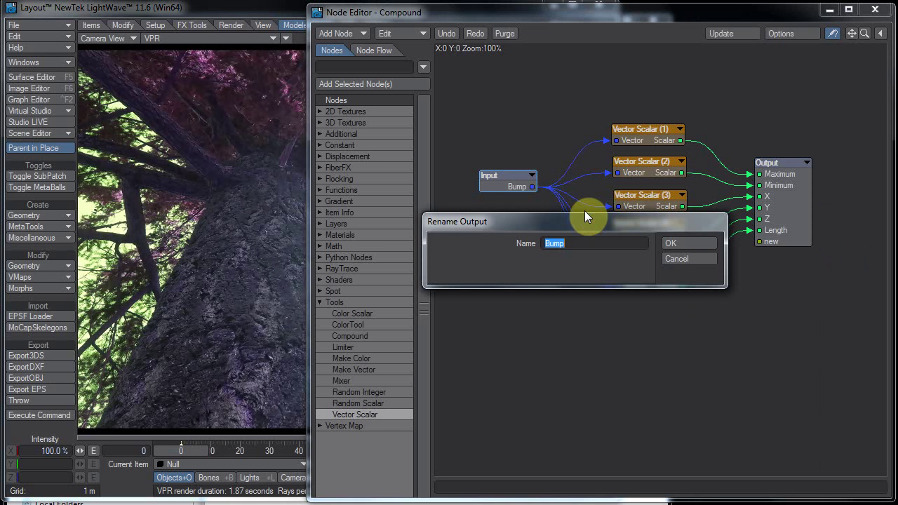
Step: Name the Input node's output Vector and move the Input and Output nodes up
{"action": "type", "text": "Vector"}
{"action": "key", "text": "Return"}
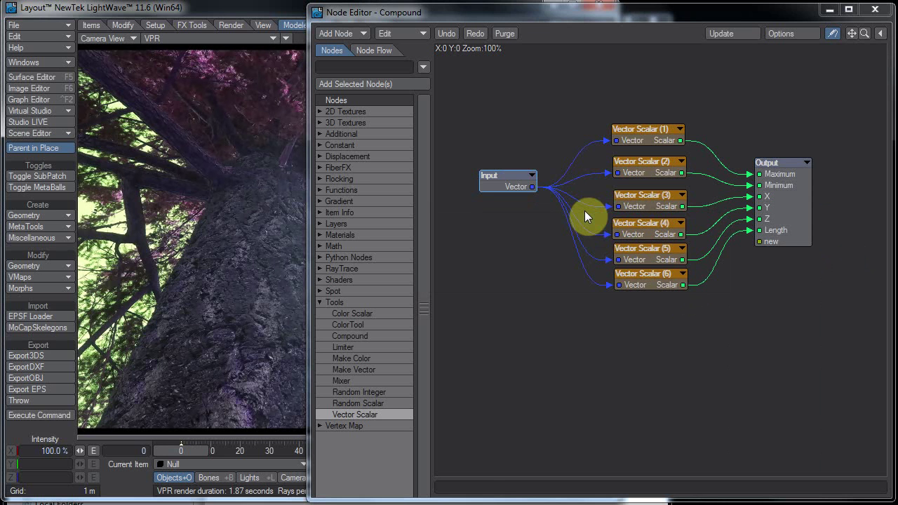
{"action": "right_click", "coordinate": [511, 189]}
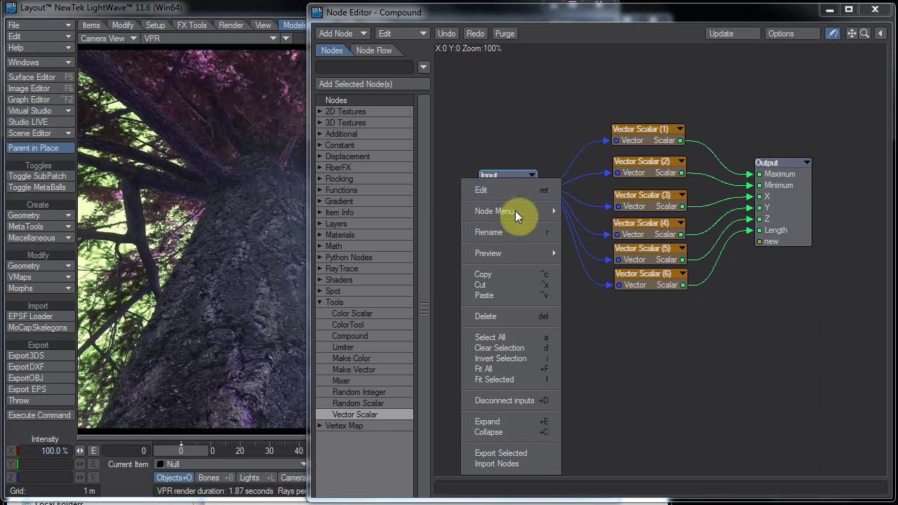
{"action": "mouse_move", "coordinate": [520, 212]}
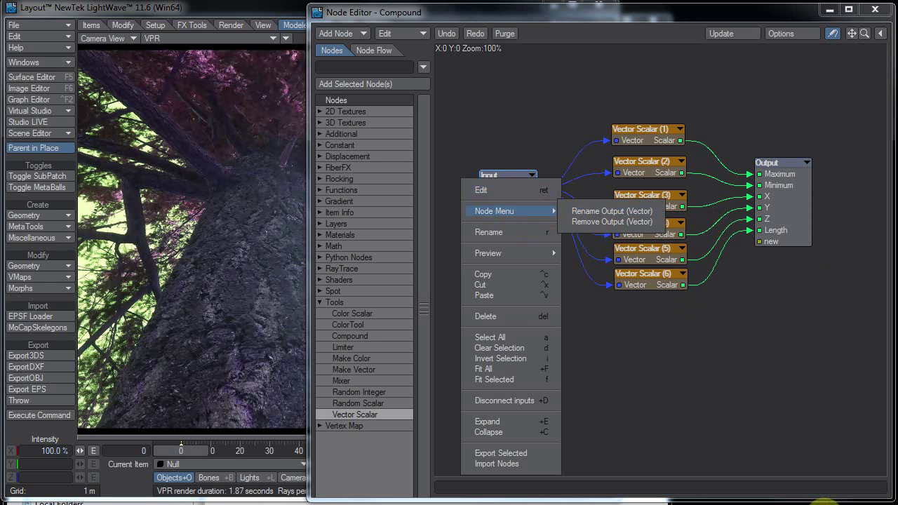
{"action": "left_click_drag", "start_coordinate": [486, 177], "coordinate": [464, 160]}
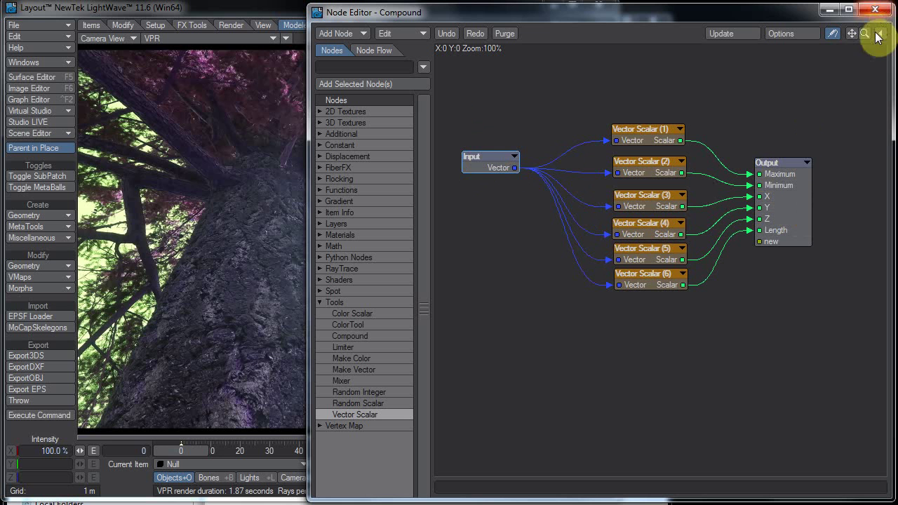
{"action": "left_click_drag", "start_coordinate": [795, 185], "coordinate": [791, 158]}
Step: Back in the Cube graph, rename the Compound (1) node to VectorScalarPlus
{"action": "key", "text": "Escape"}
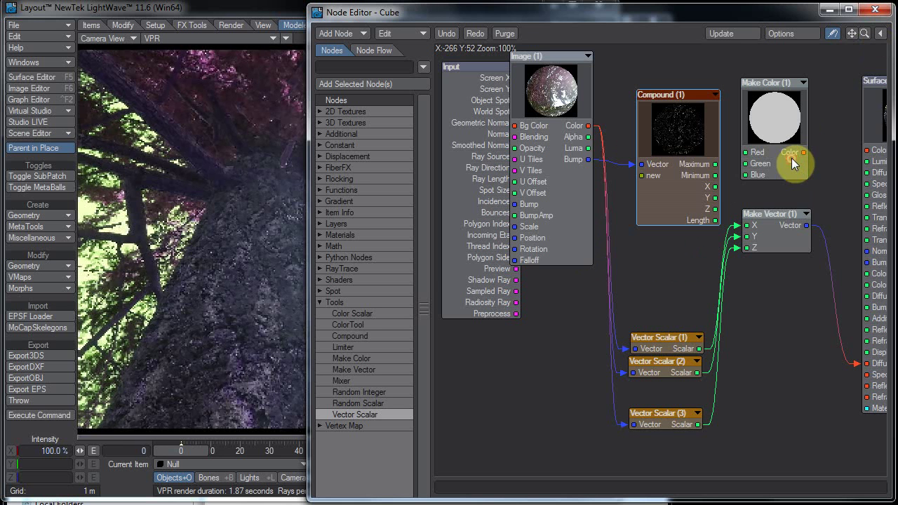
{"action": "mouse_move", "coordinate": [683, 151]}
{"action": "left_mouse_down"}
{"action": "mouse_move", "coordinate": [662, 93]}
{"action": "mouse_move", "coordinate": [678, 134]}
{"action": "left_mouse_up"}
{"action": "right_click", "coordinate": [678, 133]}
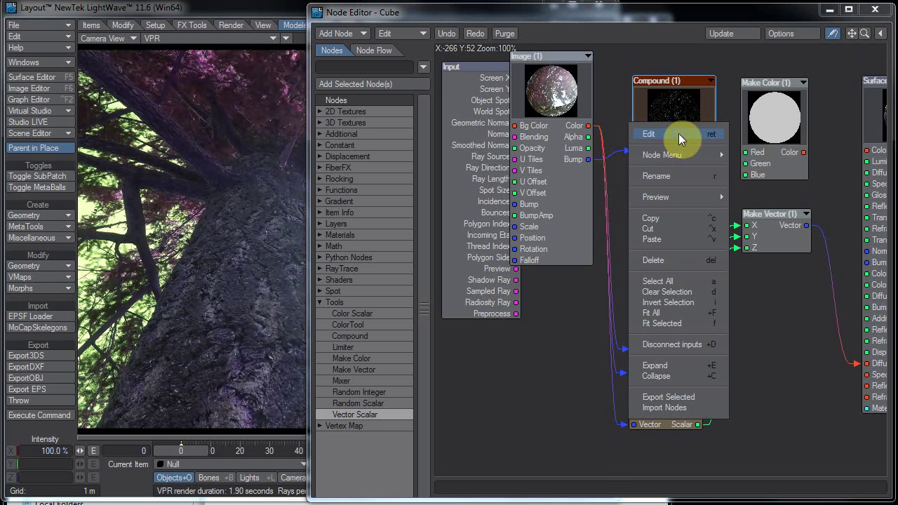
{"action": "left_click", "coordinate": [695, 176]}
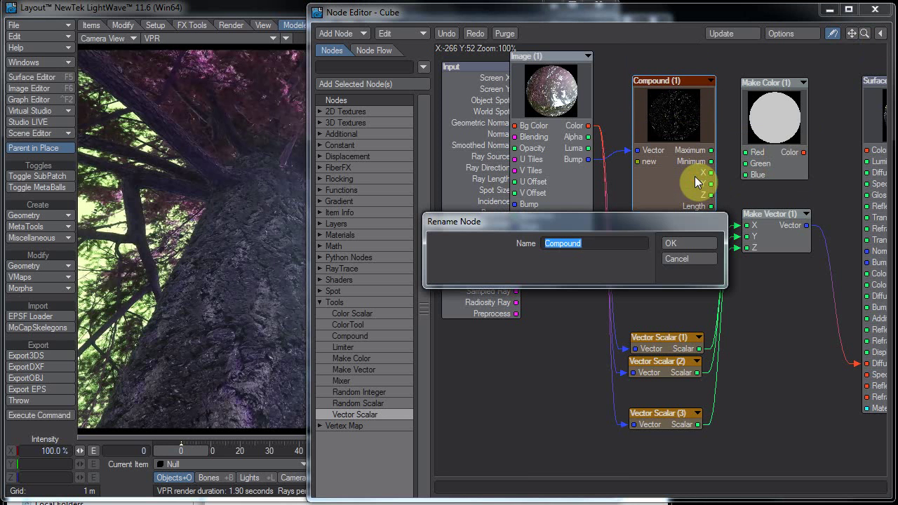
{"action": "type", "text": "VectorScalarPlus"}
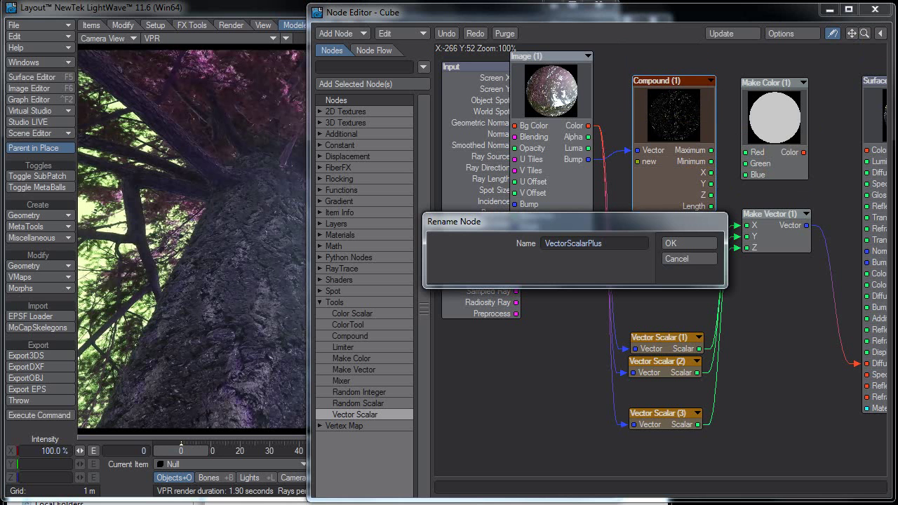
{"action": "left_click", "coordinate": [678, 242]}
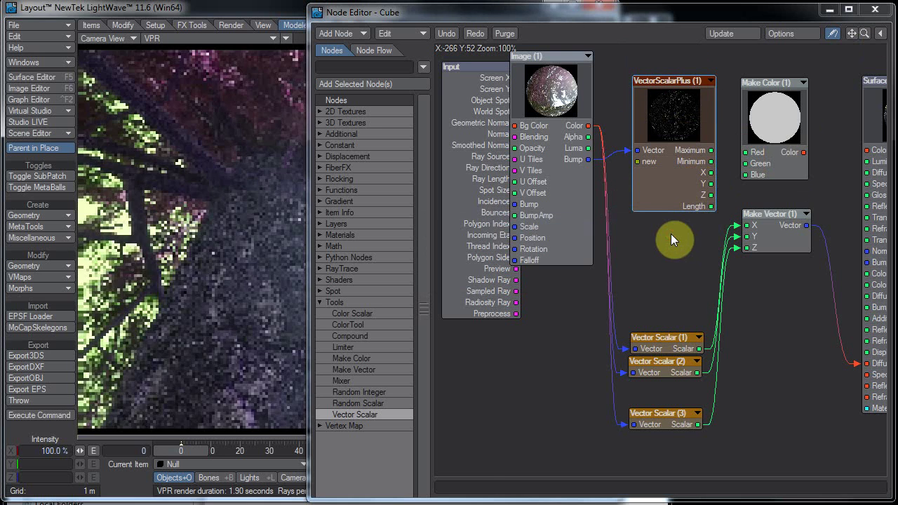
Step: Cut the three wires into Make Vector and delete the three Vector Scalar nodes
{"action": "left_click_drag", "start_coordinate": [673, 104], "coordinate": [677, 95]}
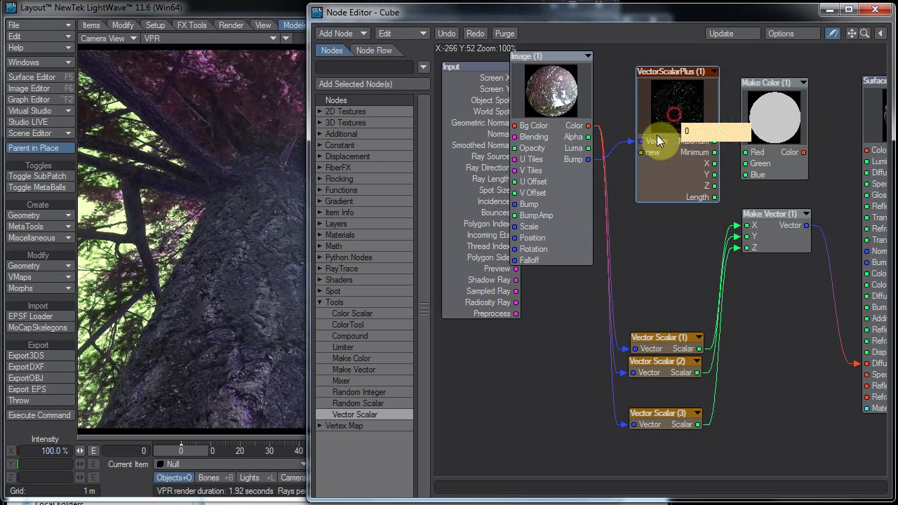
{"action": "mouse_move", "coordinate": [761, 247]}
{"action": "left_mouse_down"}
{"action": "mouse_move", "coordinate": [791, 391]}
{"action": "mouse_move", "coordinate": [780, 384]}
{"action": "mouse_move", "coordinate": [768, 244]}
{"action": "left_mouse_up"}
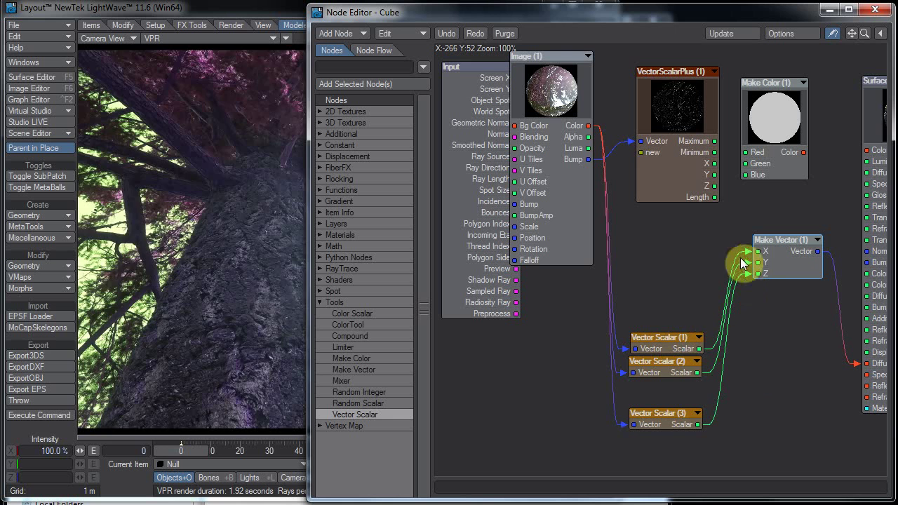
{"action": "mouse_move", "coordinate": [742, 263]}
{"action": "left_mouse_down"}
{"action": "mouse_move", "coordinate": [746, 275]}
{"action": "mouse_move", "coordinate": [702, 336]}
{"action": "mouse_move", "coordinate": [677, 446]}
{"action": "mouse_move", "coordinate": [682, 396]}
{"action": "left_mouse_up"}
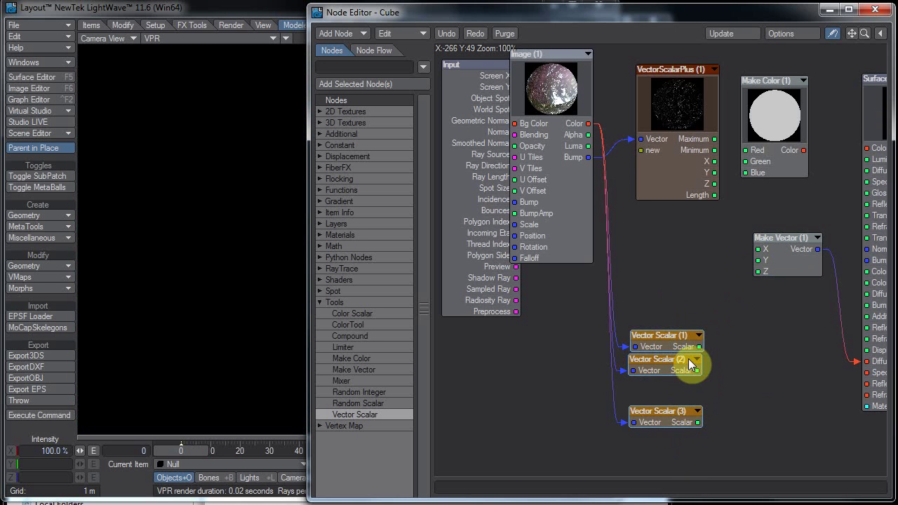
{"action": "key", "text": "Delete"}
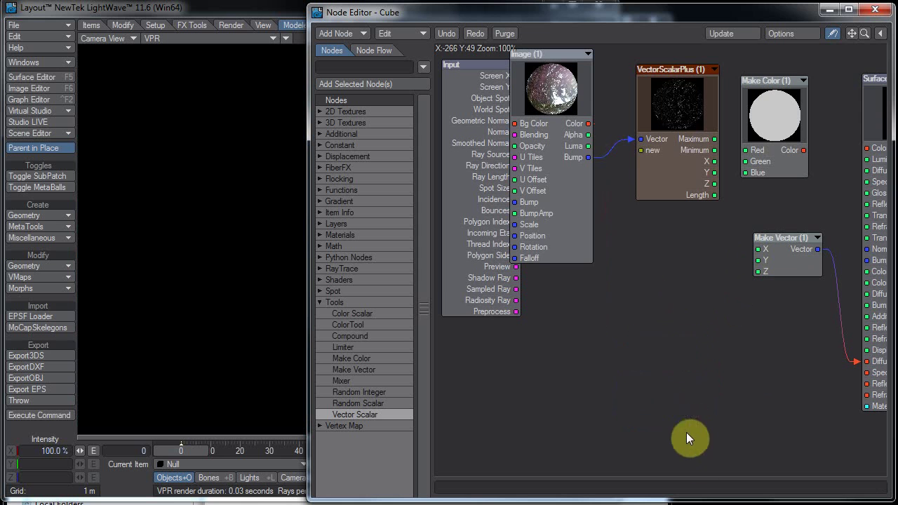
Step: Feed Image Color into VectorScalarPlus's Vector input and wire X, Y, Z into Make Vector
{"action": "left_click_drag", "start_coordinate": [588, 124], "coordinate": [638, 120]}
{"action": "left_click_drag", "start_coordinate": [686, 143], "coordinate": [760, 249]}
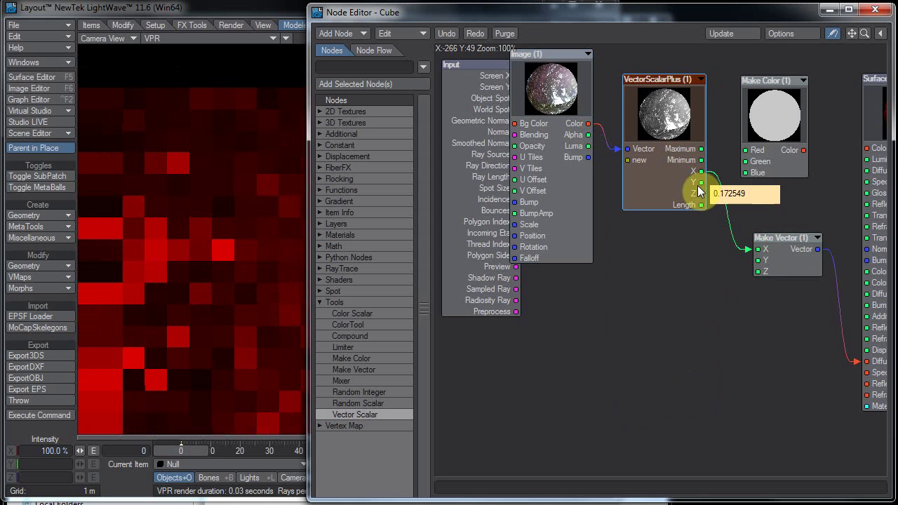
{"action": "left_click_drag", "start_coordinate": [702, 183], "coordinate": [758, 260]}
{"action": "left_click_drag", "start_coordinate": [702, 193], "coordinate": [766, 272]}
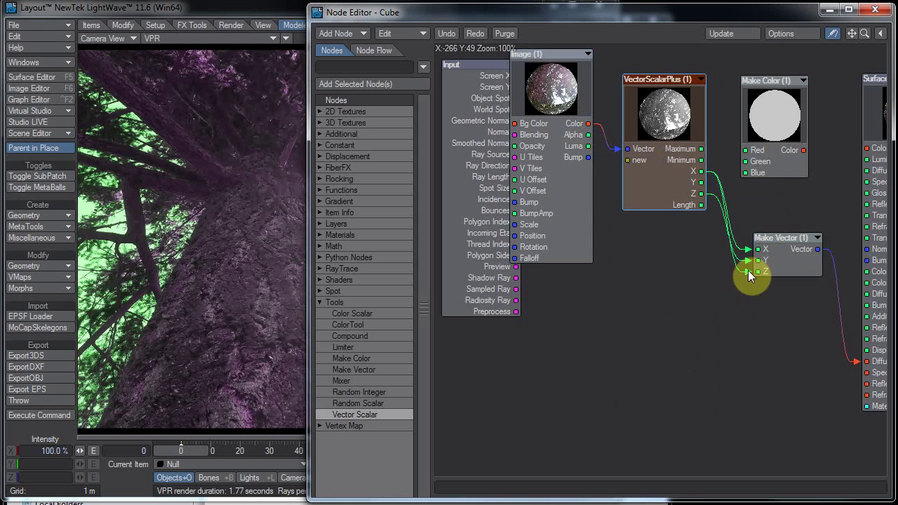
Step: Rewire, then disconnect Make Vector's inputs and move VectorScalarPlus below Make Vector
{"action": "left_click_drag", "start_coordinate": [749, 275], "coordinate": [747, 260]}
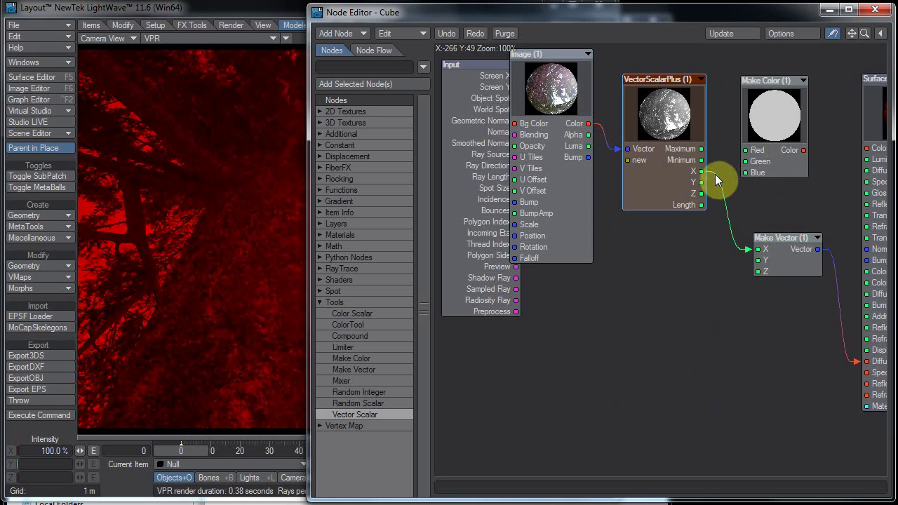
{"action": "left_click_drag", "start_coordinate": [701, 183], "coordinate": [759, 261]}
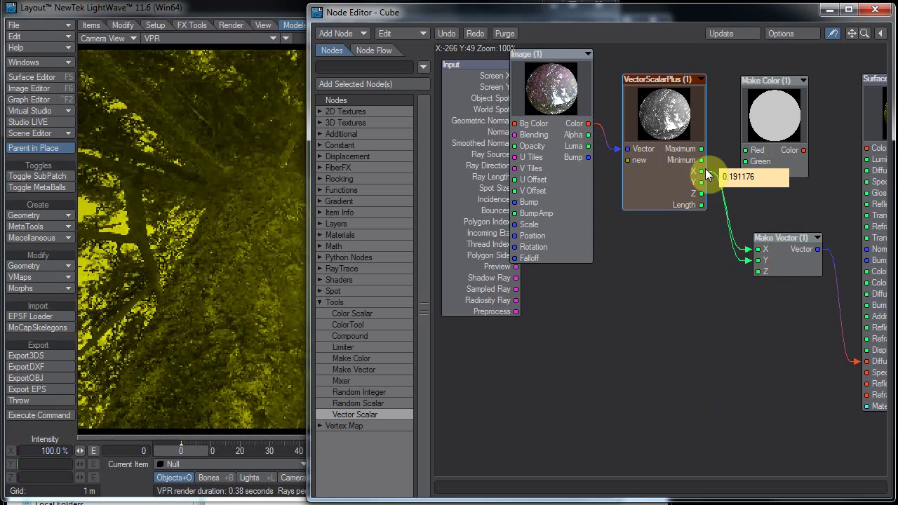
{"action": "left_click_drag", "start_coordinate": [703, 172], "coordinate": [760, 275]}
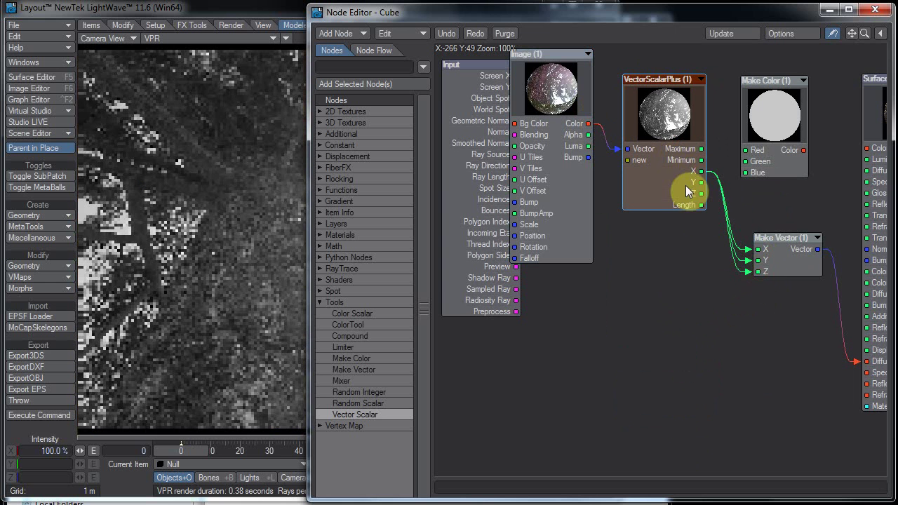
{"action": "mouse_move", "coordinate": [696, 200]}
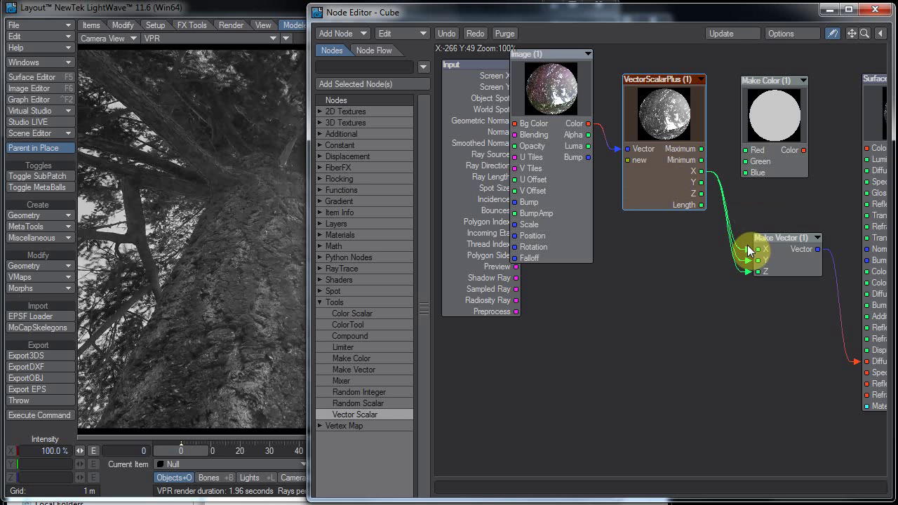
{"action": "left_click_drag", "start_coordinate": [749, 248], "coordinate": [627, 158]}
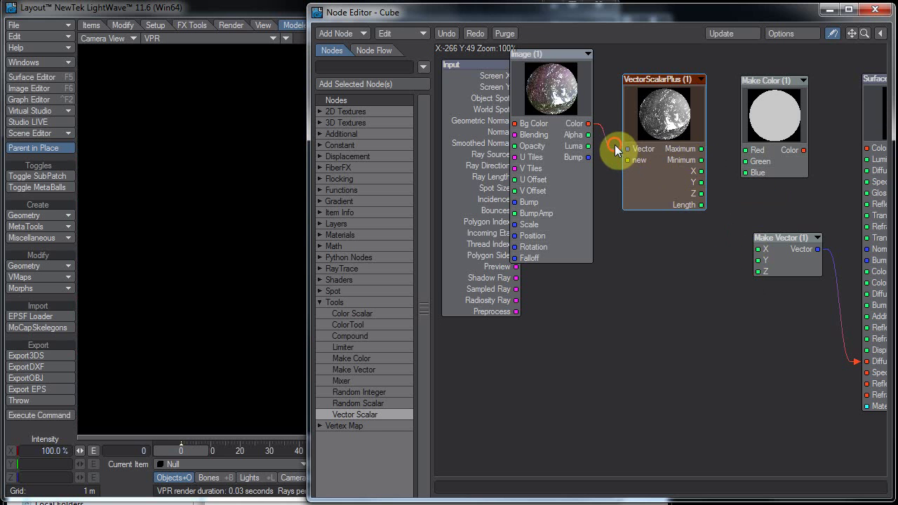
{"action": "left_click_drag", "start_coordinate": [651, 114], "coordinate": [666, 264]}
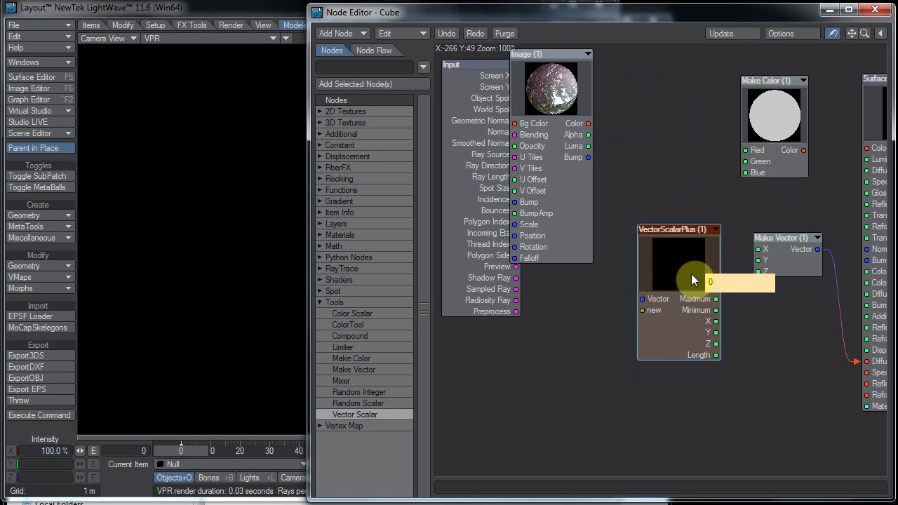
Step: Reposition the VectorScalarPlus node and choose Export Selected from its options
{"action": "left_click_drag", "start_coordinate": [691, 281], "coordinate": [679, 303]}
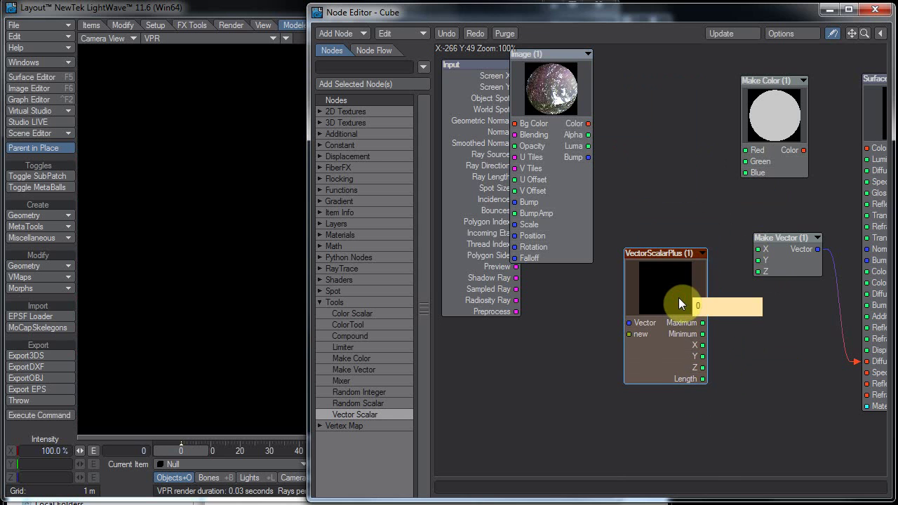
{"action": "right_click", "coordinate": [679, 303]}
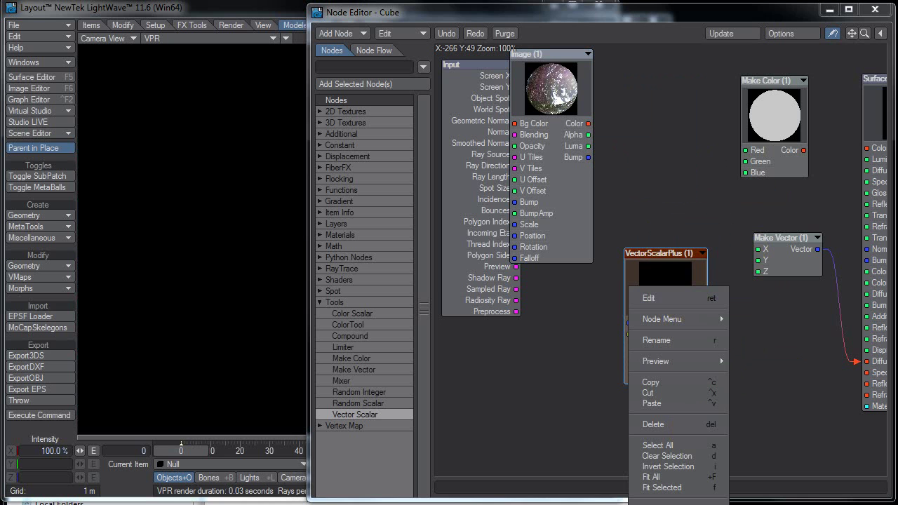
{"action": "left_click", "coordinate": [664, 266]}
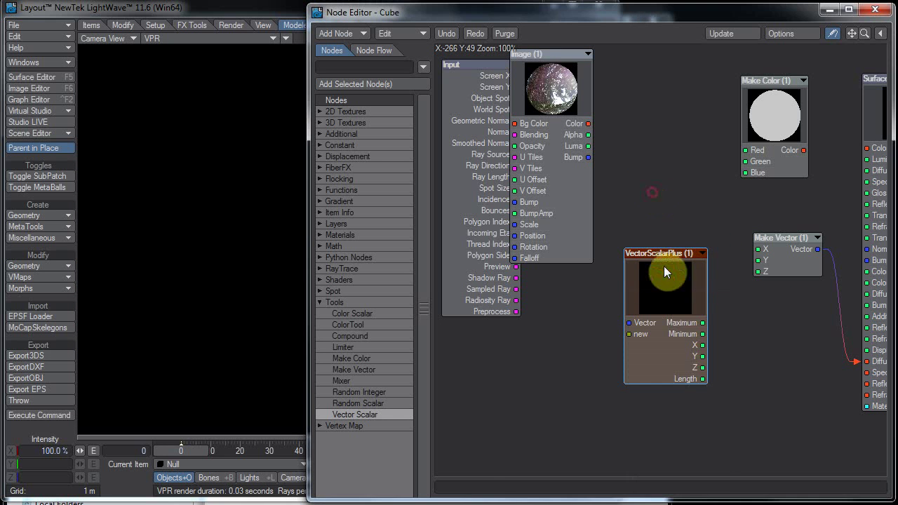
{"action": "left_click_drag", "start_coordinate": [663, 266], "coordinate": [656, 122]}
{"action": "right_click", "coordinate": [657, 125]}
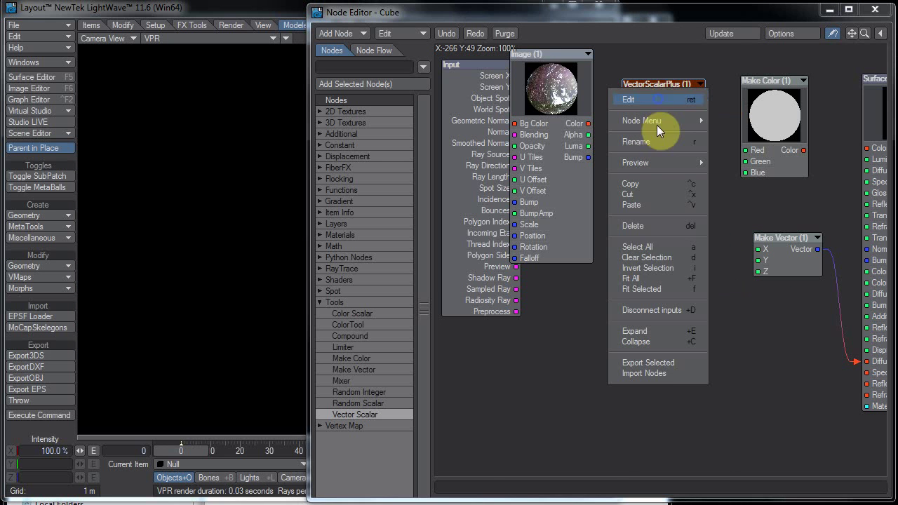
{"action": "left_click", "coordinate": [657, 365]}
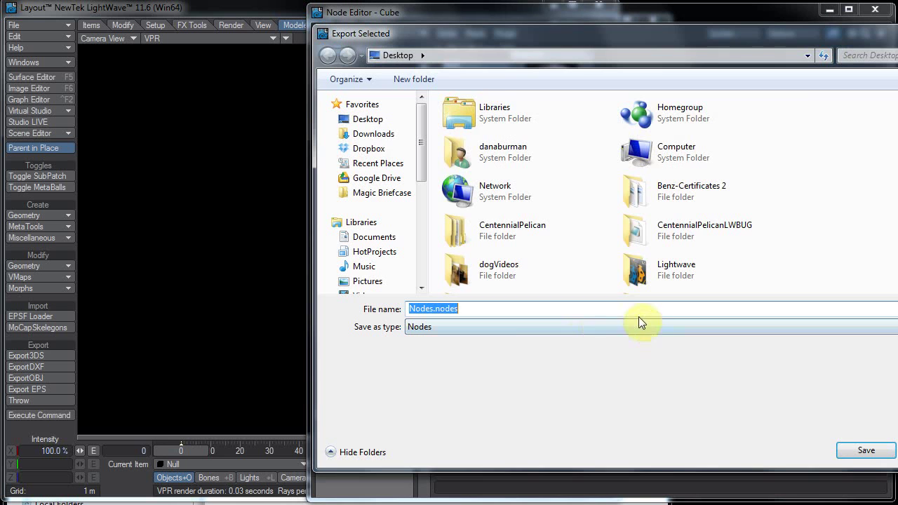
Step: Browse to Dropbox > LW_stuff > nodes and set the file name to VectorScalarPlus.nodes
{"action": "left_click", "coordinate": [372, 134]}
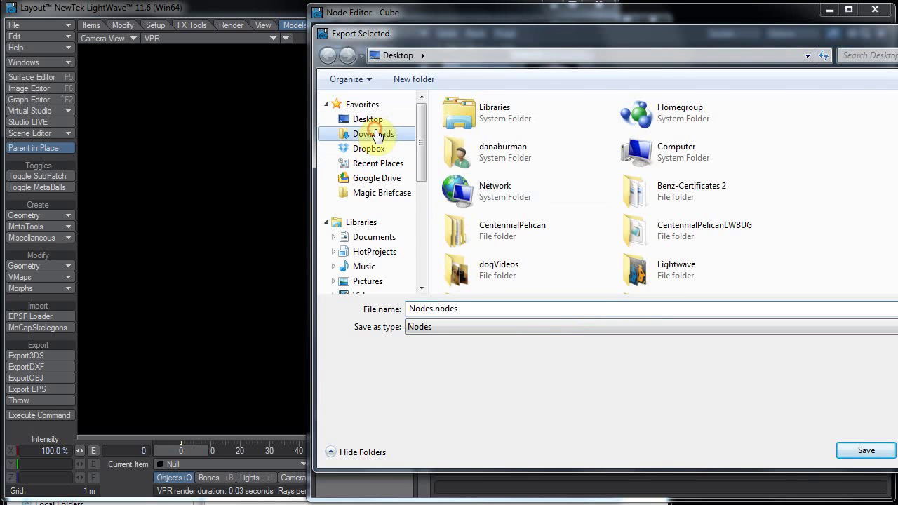
{"action": "left_click", "coordinate": [368, 151]}
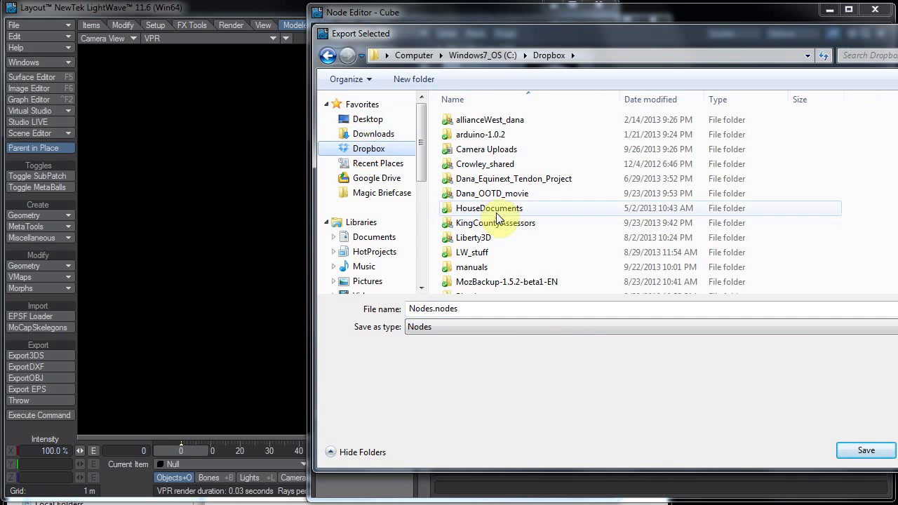
{"action": "double_click", "coordinate": [482, 254]}
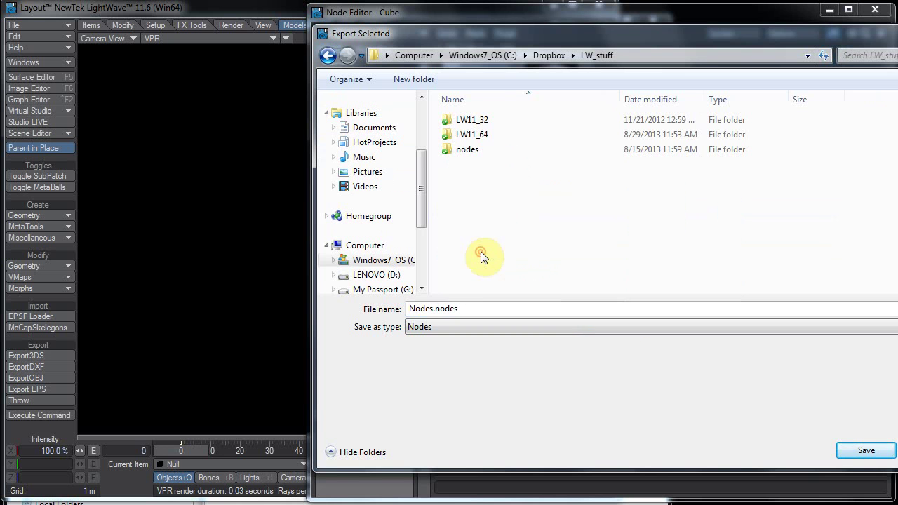
{"action": "double_click", "coordinate": [472, 150]}
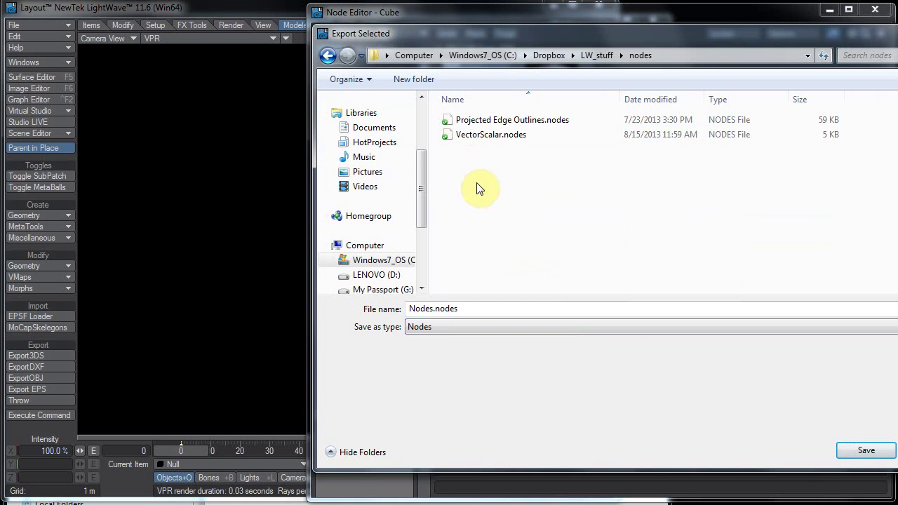
{"action": "left_click", "coordinate": [506, 136]}
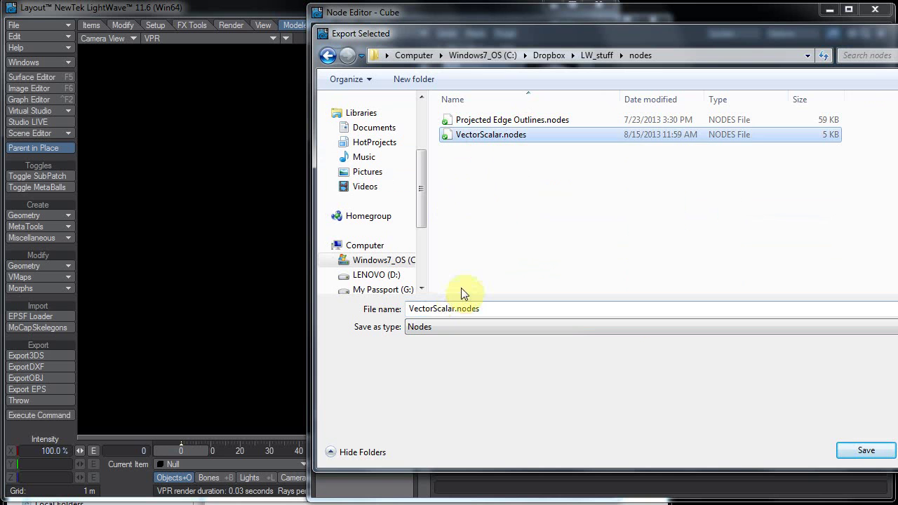
{"action": "left_click", "coordinate": [452, 308]}
{"action": "left_click", "coordinate": [454, 307]}
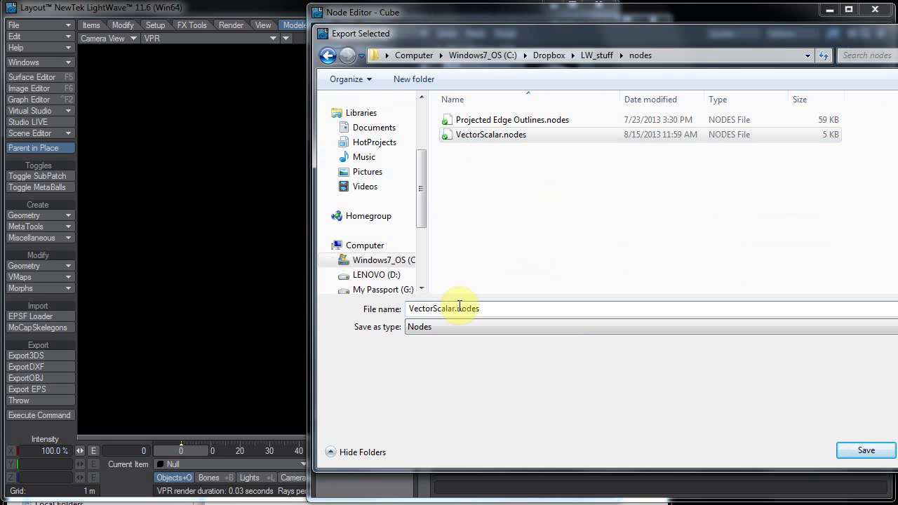
{"action": "type", "text": "Plus"}
Step: Save the VectorScalarPlus.nodes export, then delete the VectorScalarPlus, Make Color and Make Vector nodes
{"action": "left_click", "coordinate": [866, 451]}
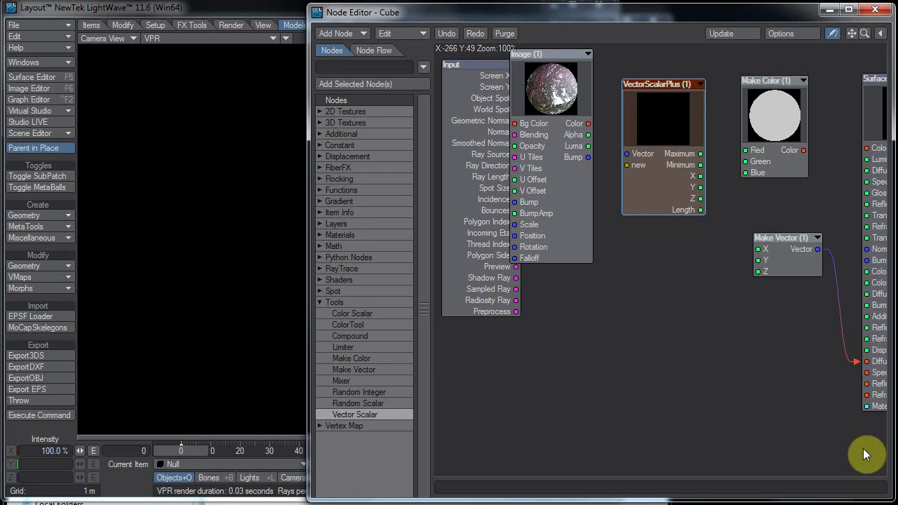
{"action": "left_click_drag", "start_coordinate": [655, 139], "coordinate": [663, 143]}
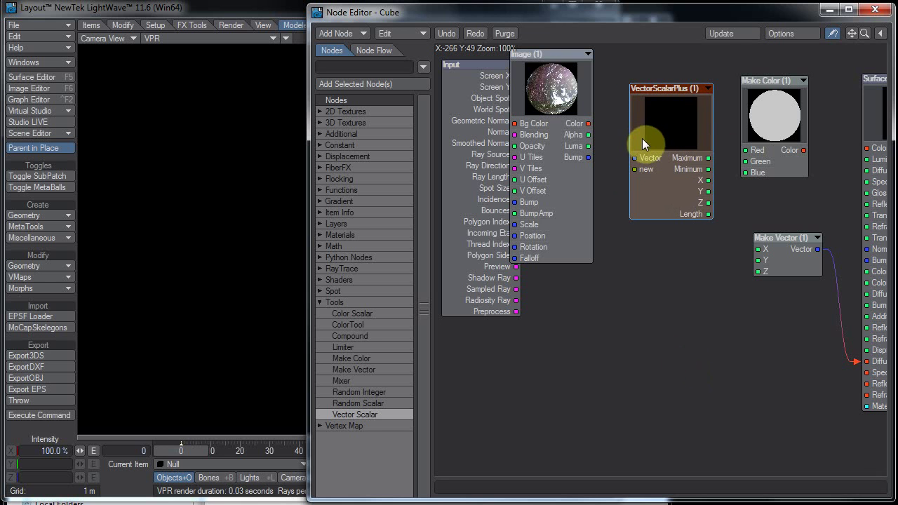
{"action": "key", "text": "Delete"}
{"action": "left_click_drag", "start_coordinate": [585, 103], "coordinate": [663, 120]}
{"action": "left_click", "coordinate": [772, 120]}
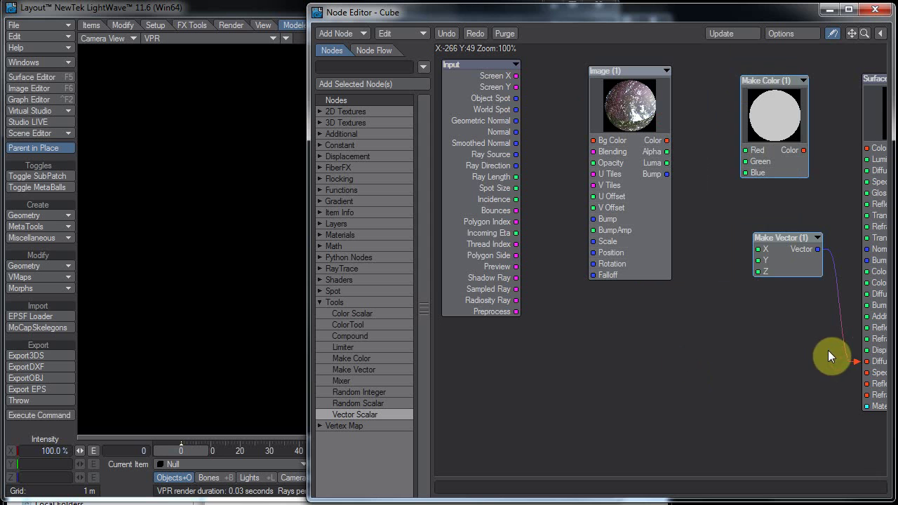
{"action": "key", "text": "Delete"}
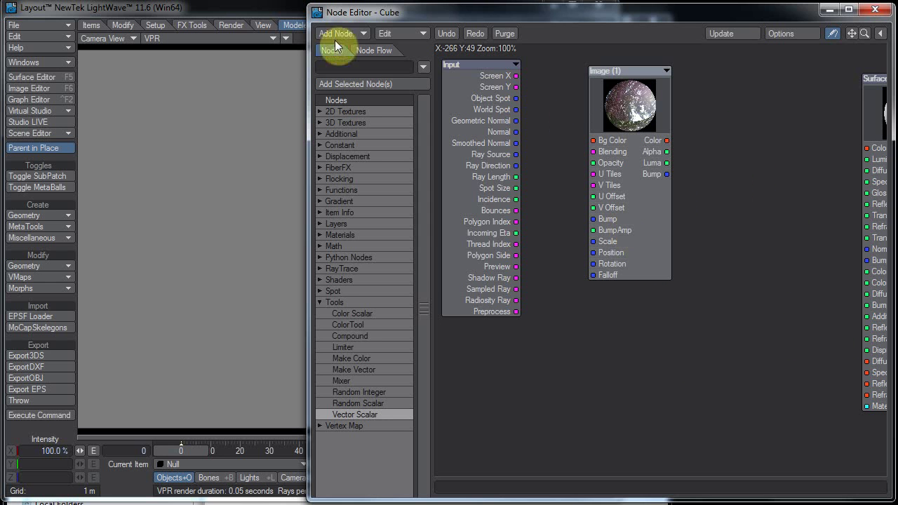
Step: Import VectorScalarPlus.nodes via Edit > Import Nodes and arrange the Image and Input nodes
{"action": "left_click", "coordinate": [398, 35]}
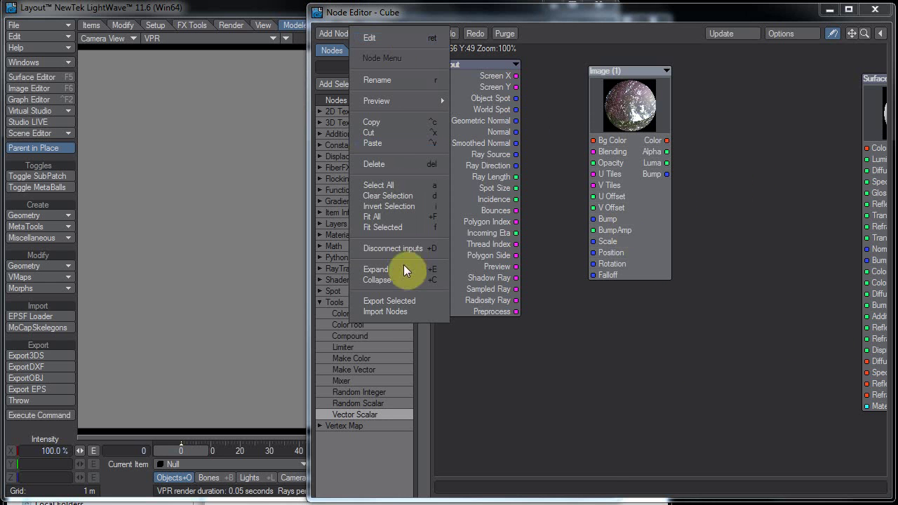
{"action": "left_click", "coordinate": [398, 313]}
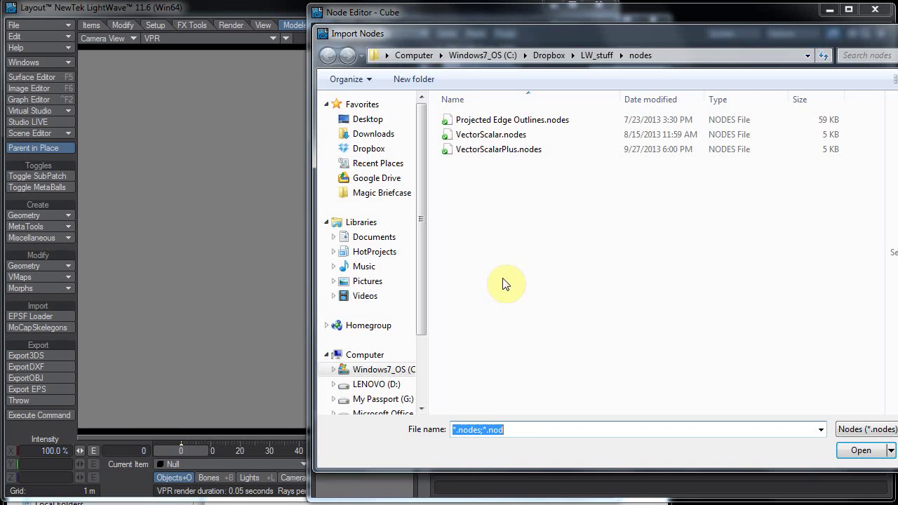
{"action": "left_click", "coordinate": [499, 152]}
{"action": "double_click", "coordinate": [499, 153]}
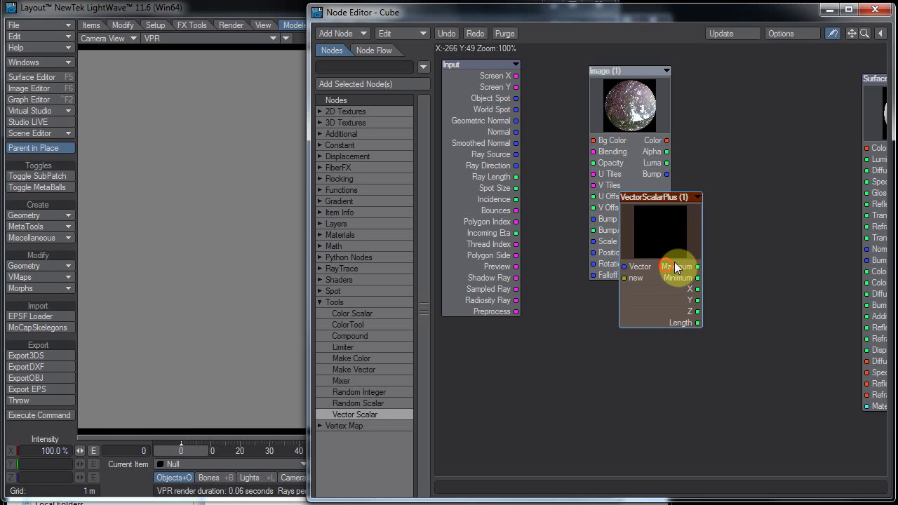
{"action": "left_click_drag", "start_coordinate": [675, 265], "coordinate": [768, 230]}
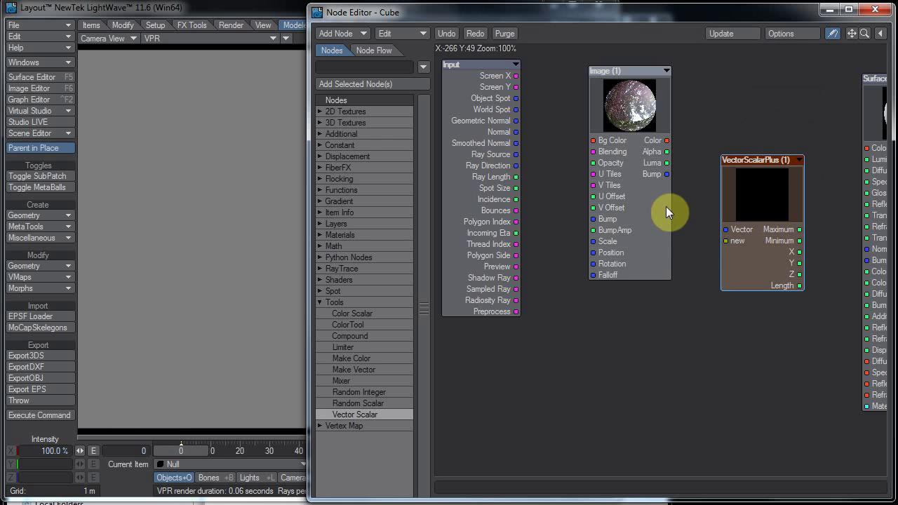
{"action": "left_click_drag", "start_coordinate": [640, 234], "coordinate": [621, 254]}
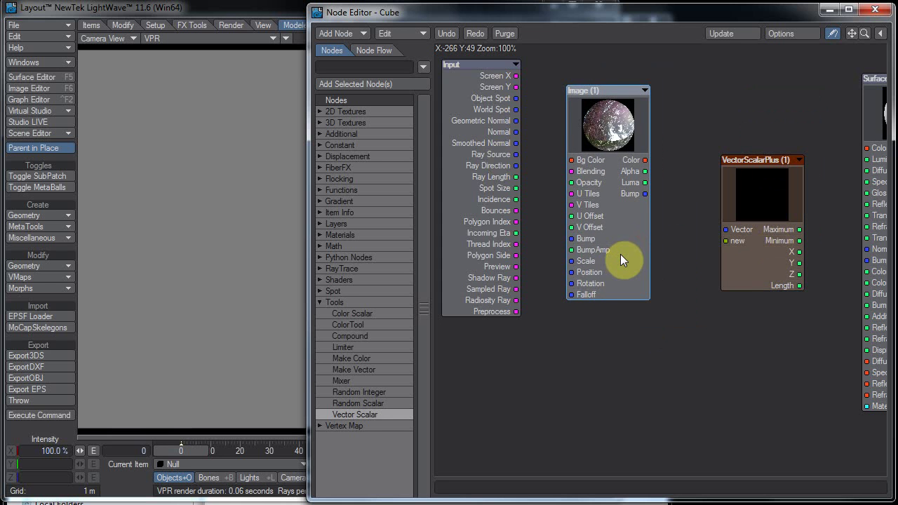
{"action": "left_click_drag", "start_coordinate": [488, 258], "coordinate": [498, 307]}
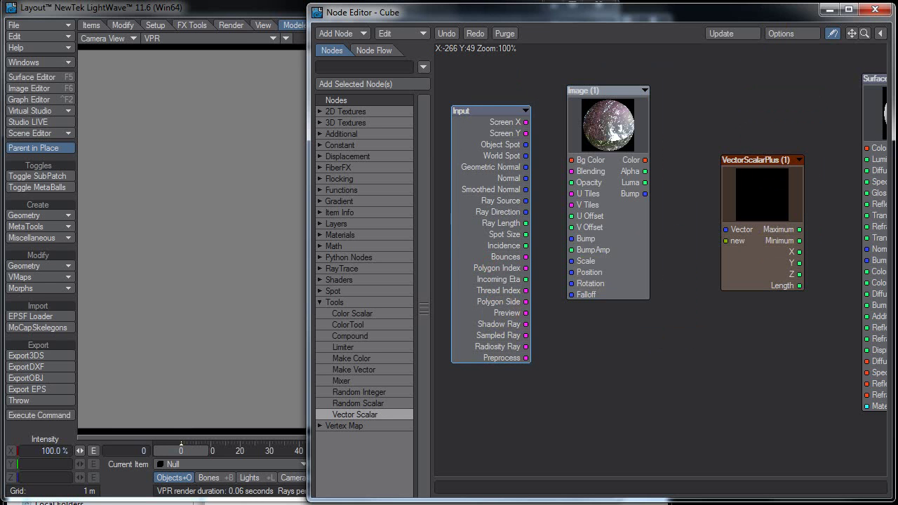
Step: Switch to the browser and open the Liberty3D post 'Mechanical Displays 2: DP Kit Part Move'
{"action": "key", "text": "alt+Tab"}
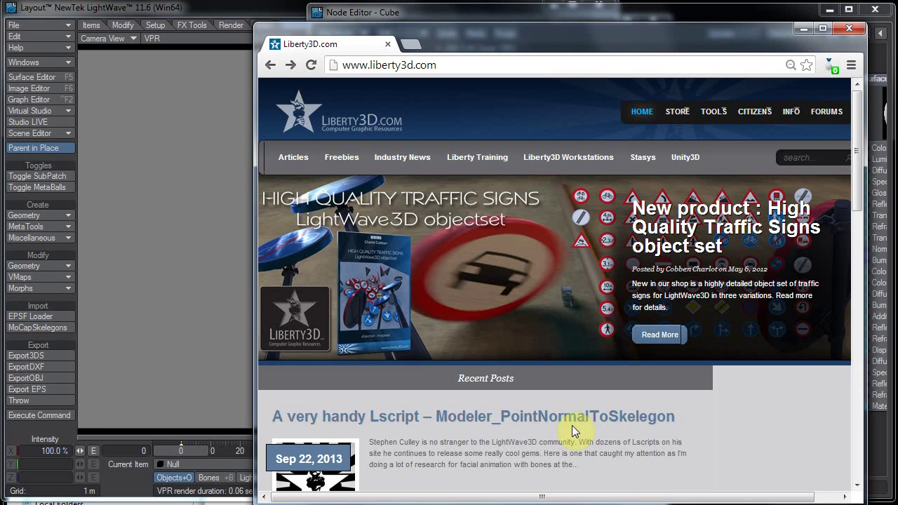
{"action": "scroll", "coordinate": [659, 417], "scroll_direction": "down", "scroll_amount": 4}
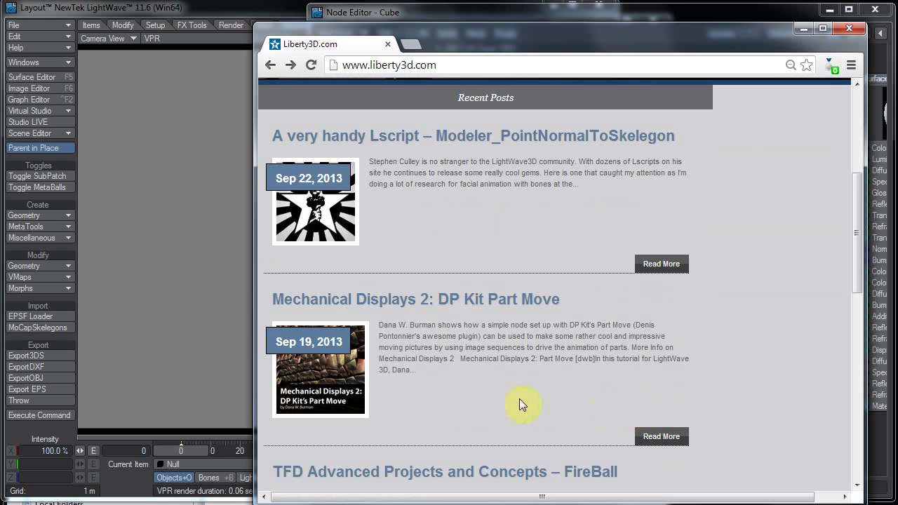
{"action": "left_click", "coordinate": [453, 297]}
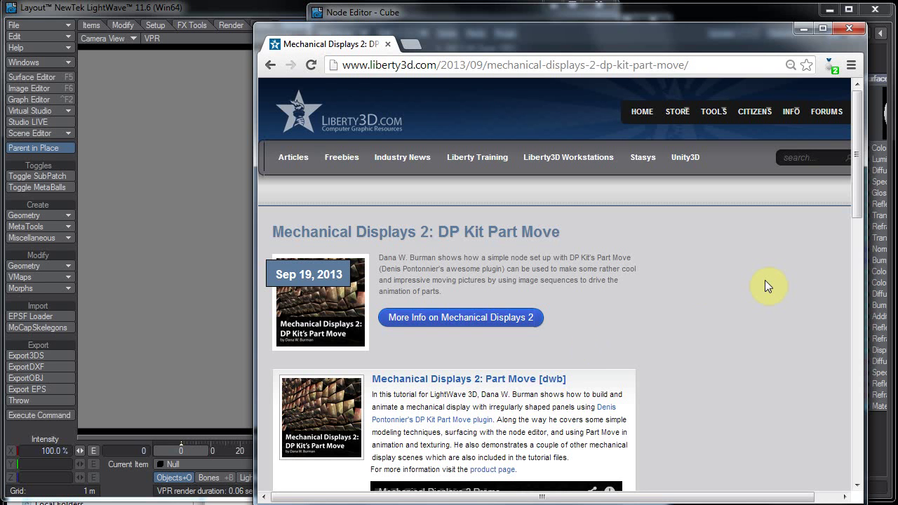
{"action": "scroll", "coordinate": [766, 280], "scroll_direction": "down", "scroll_amount": 4}
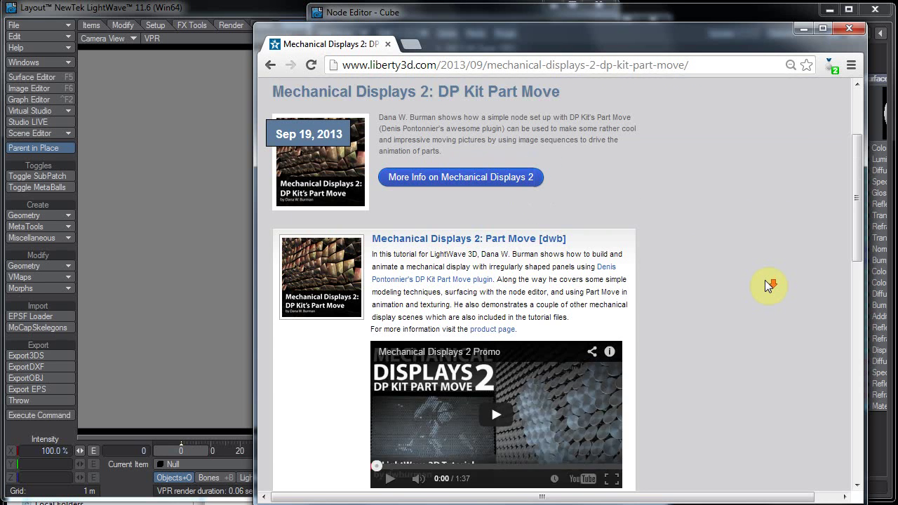
{"action": "scroll", "coordinate": [766, 284], "scroll_direction": "up", "scroll_amount": 2}
{"action": "scroll", "coordinate": [766, 284], "scroll_direction": "down", "scroll_amount": 1}
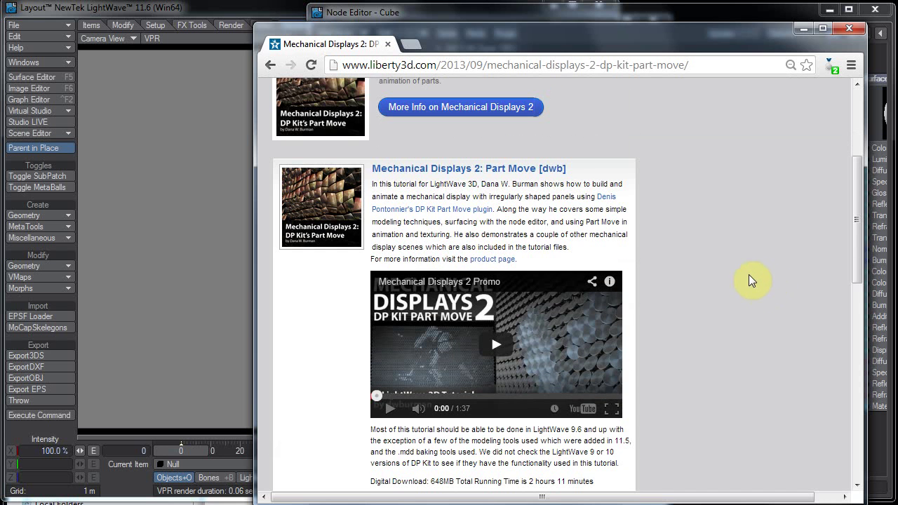